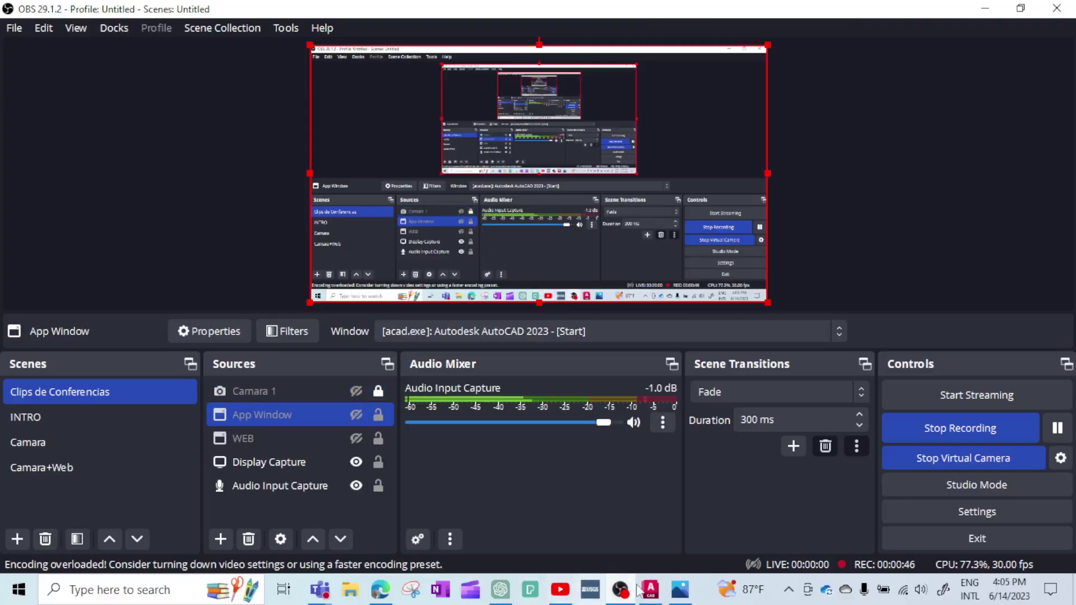
- Bring the AutoCAD window with the GEEN-108 wireframe 3D model to the front
click(650, 590)
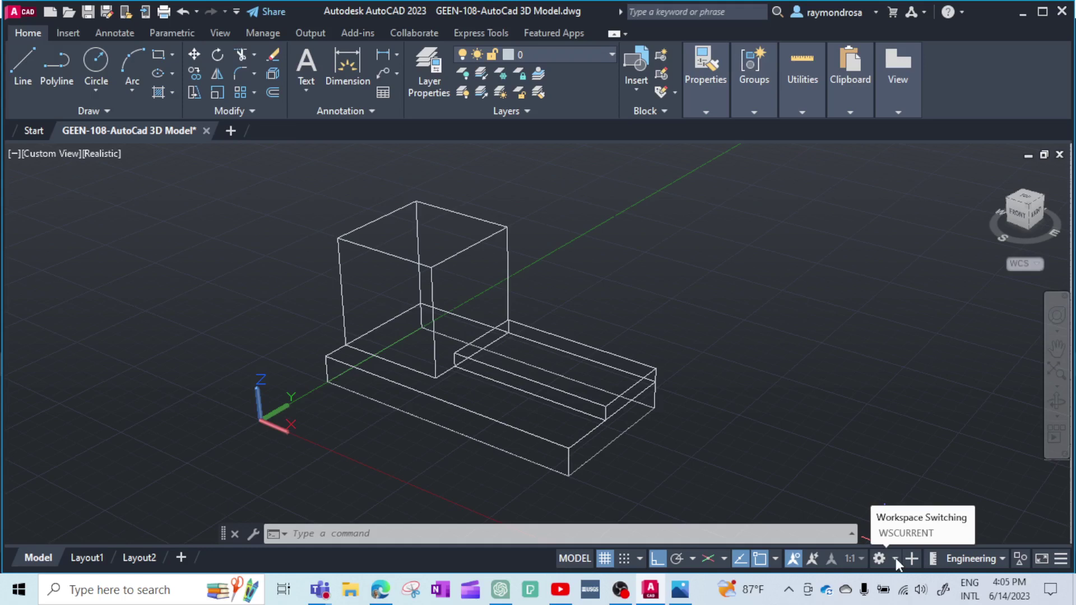
- Open the Workspace Switching menu from the status bar
click(895, 558)
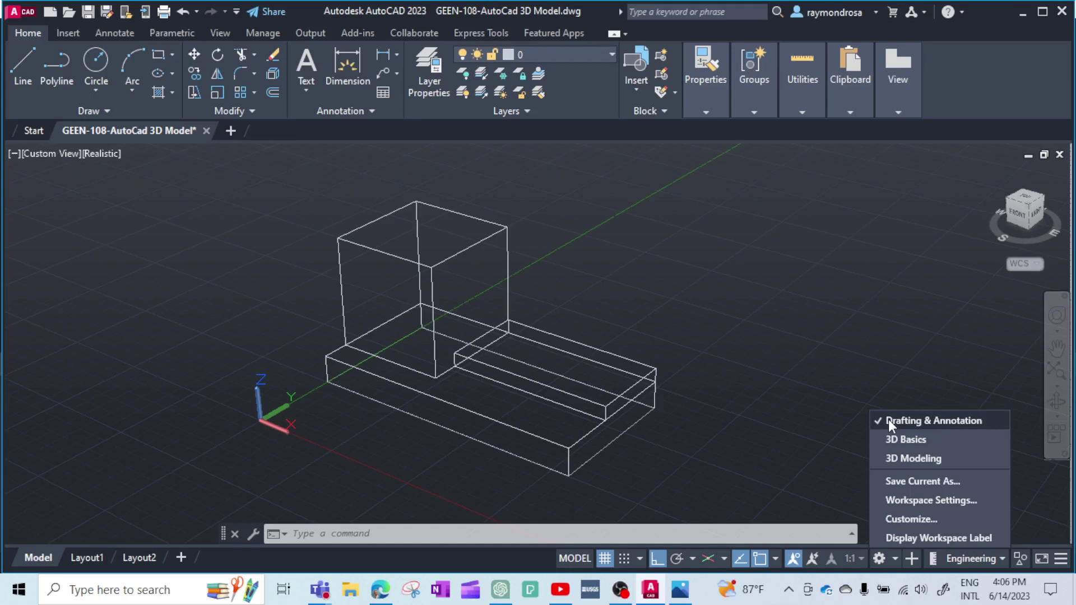
- Draw rectangles outlining the base's bottom and the slab's footprint, snapping to model corners
click(159, 60)
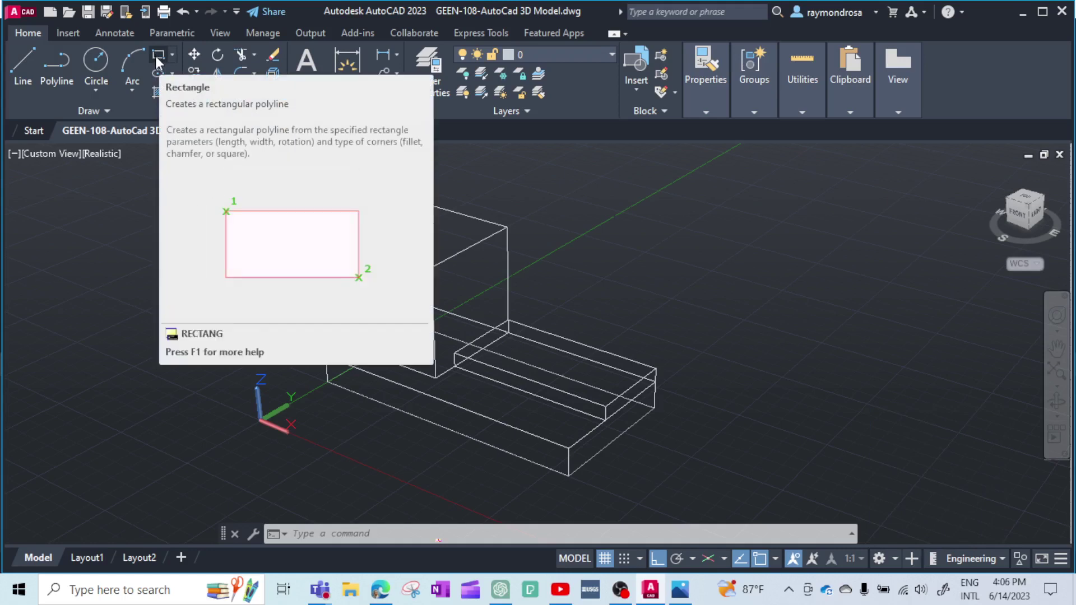
click(158, 58)
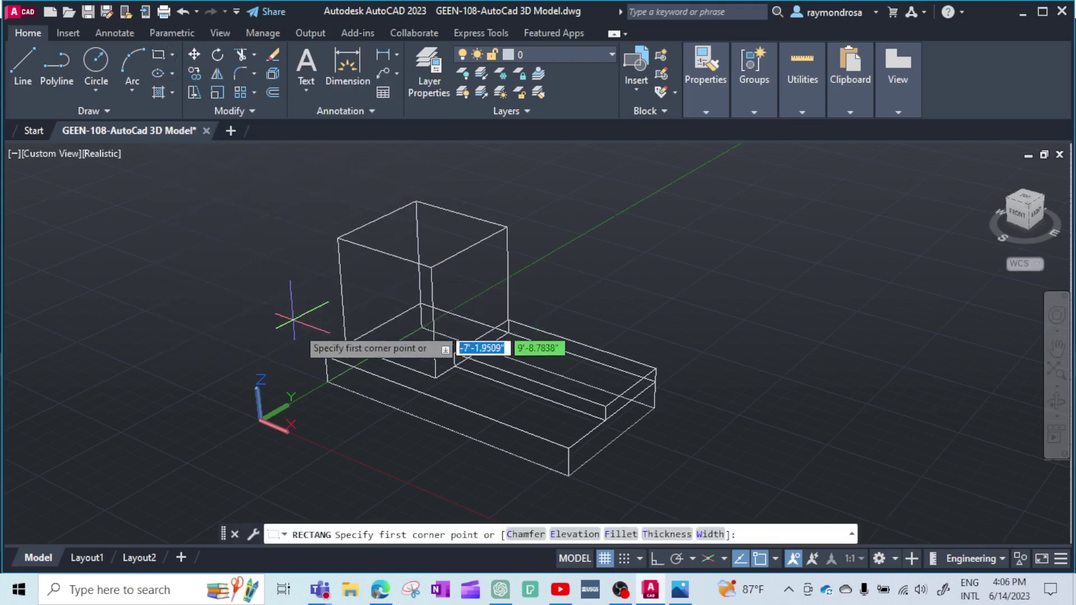
click(328, 382)
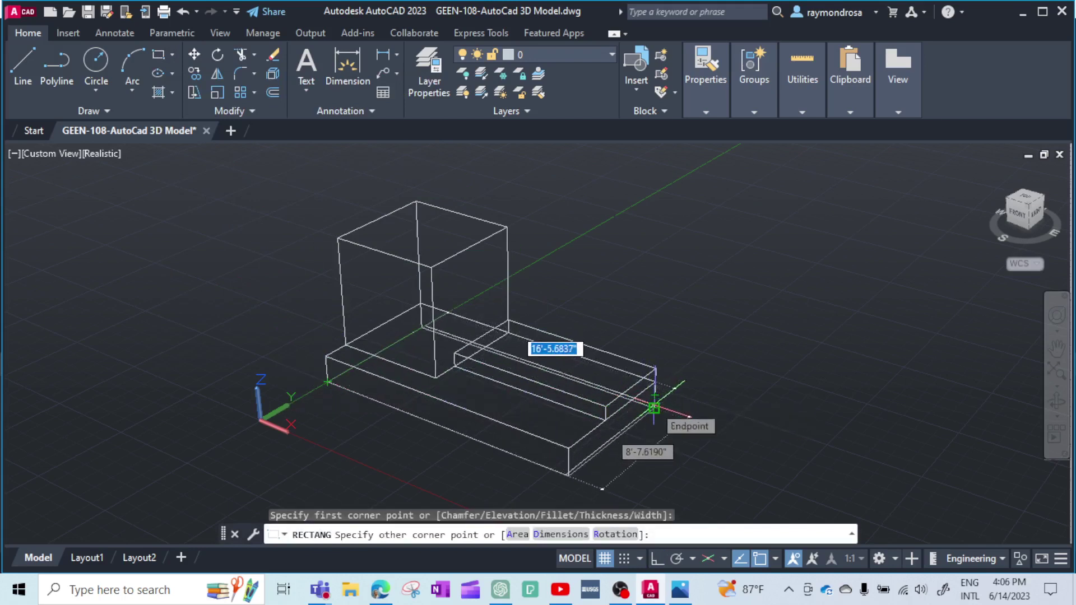
click(654, 407)
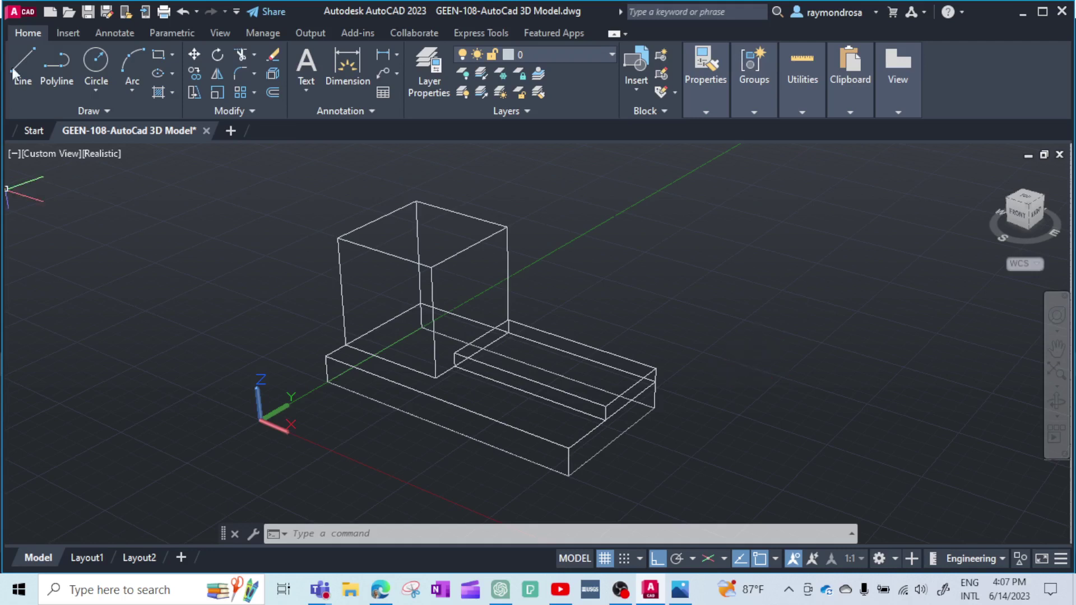
click(156, 56)
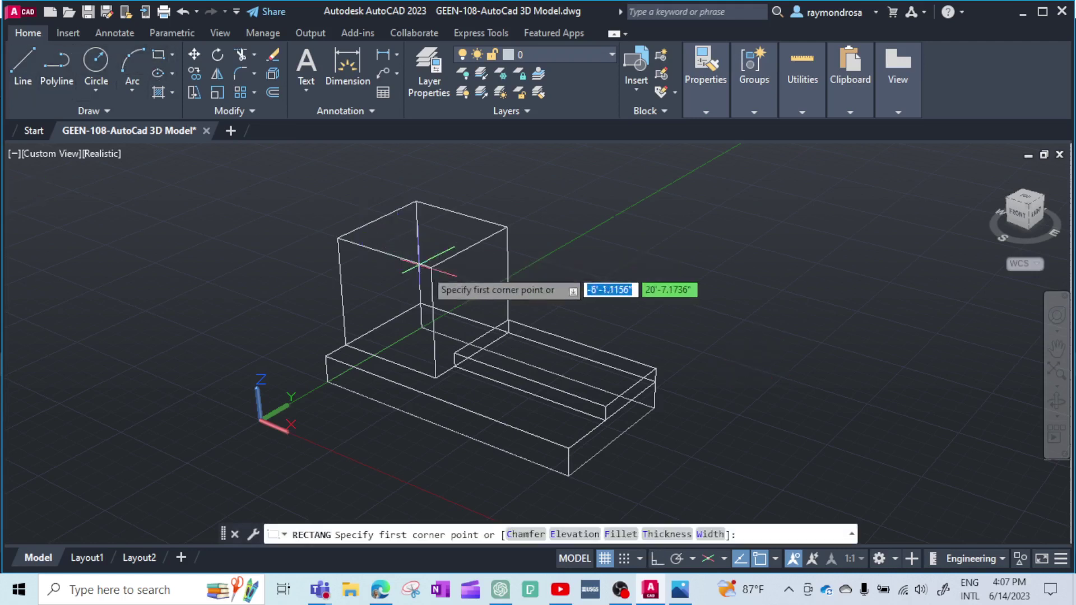
click(454, 365)
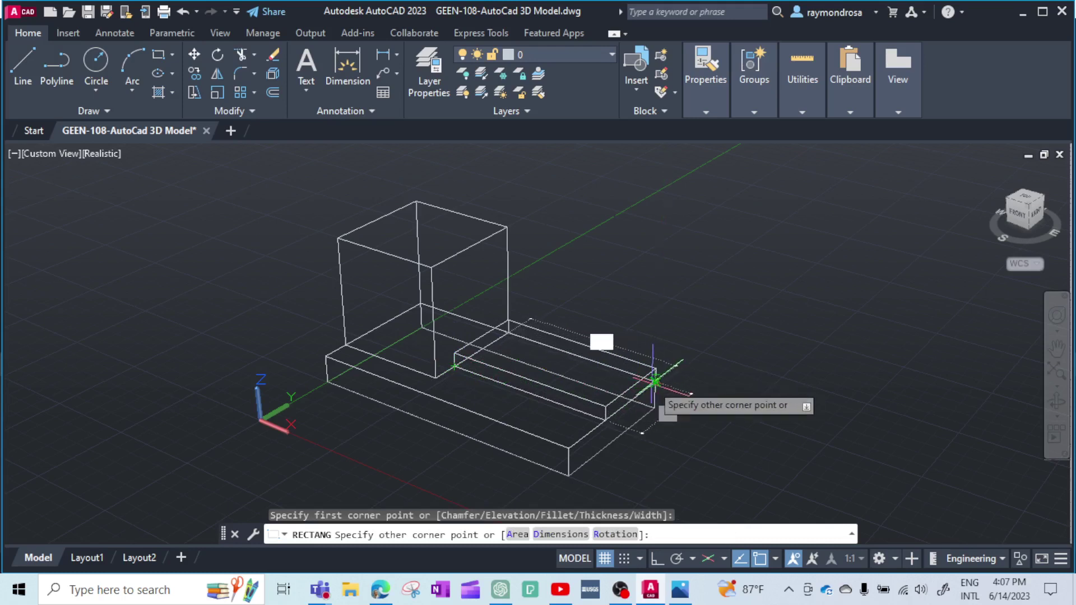
scroll(654, 382, up, 3)
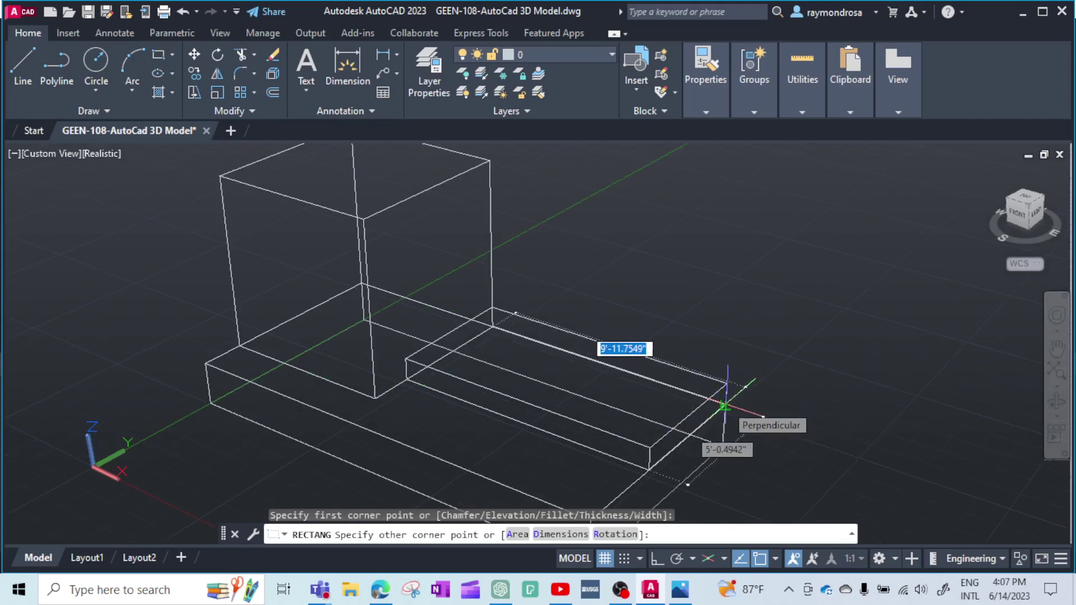
click(724, 405)
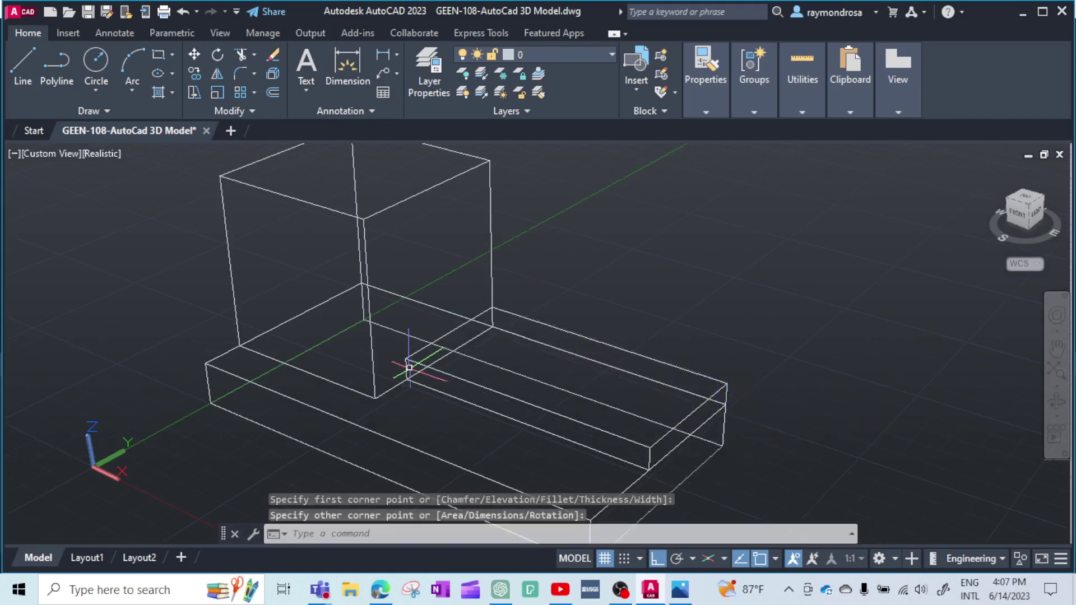
- Draw a third rectangle tracing the tall box's footprint on the base
click(159, 55)
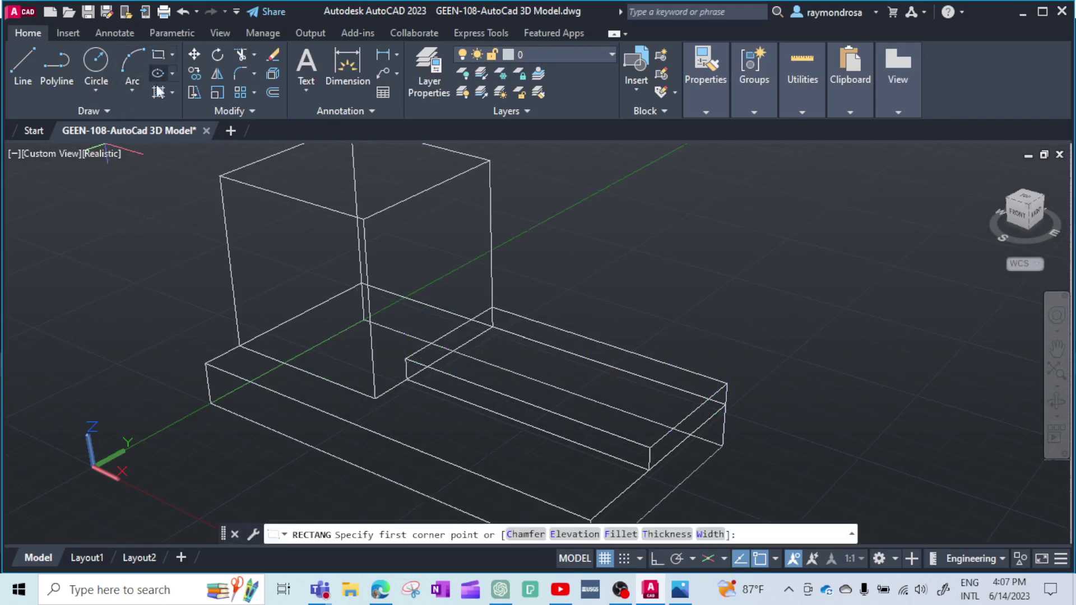
click(246, 342)
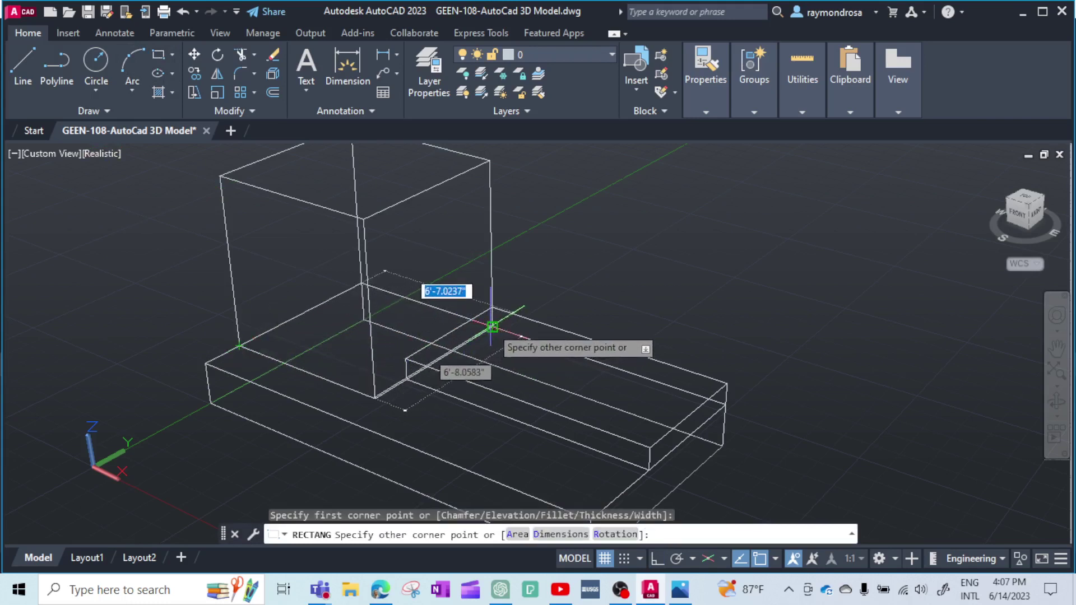
click(492, 326)
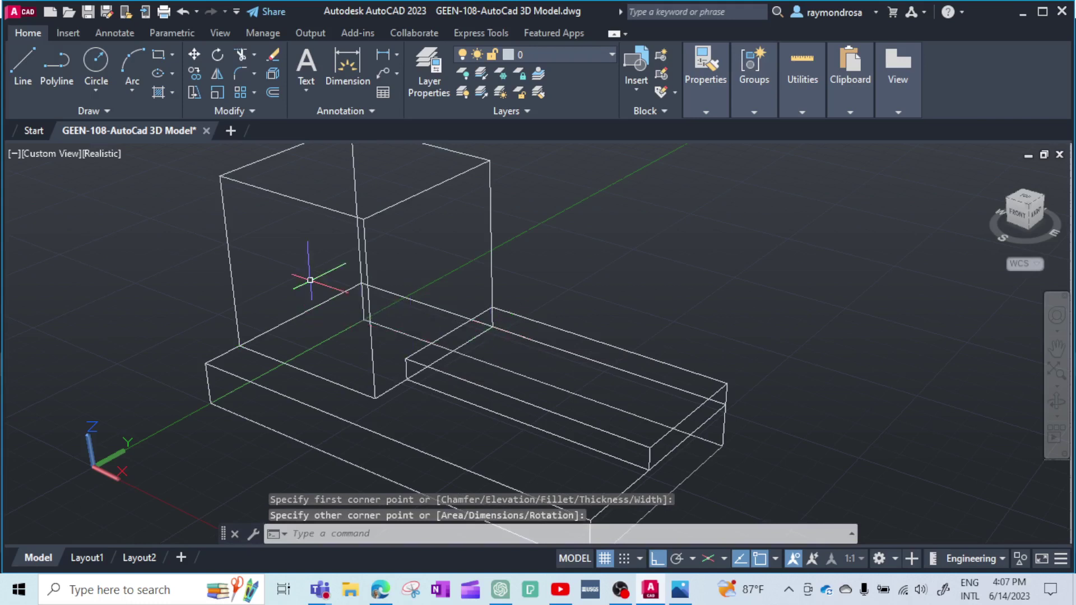
scroll(312, 277, down, 2)
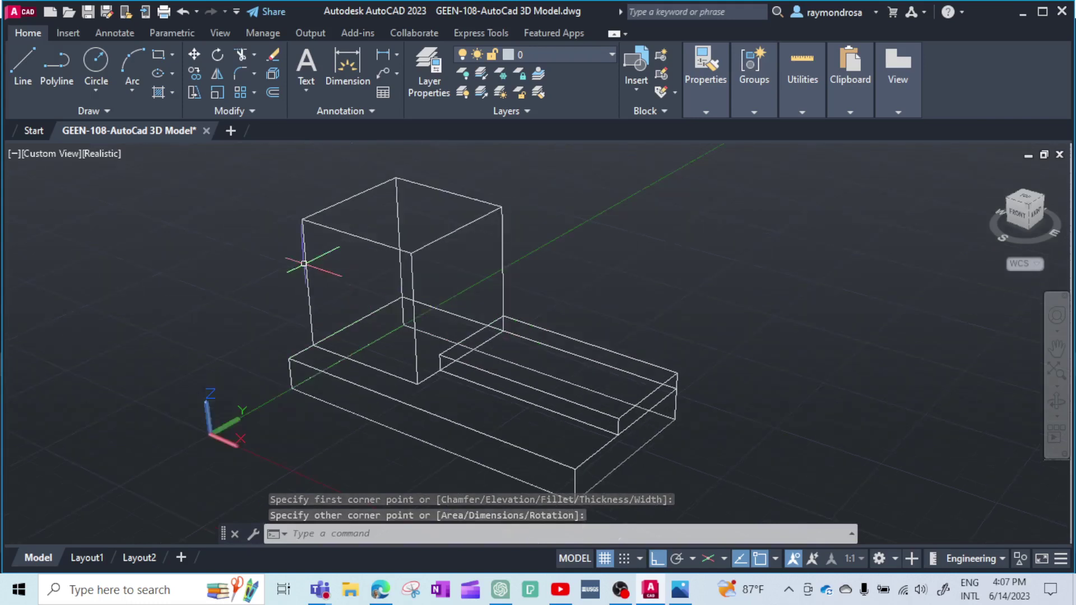
scroll(303, 263, down, 1)
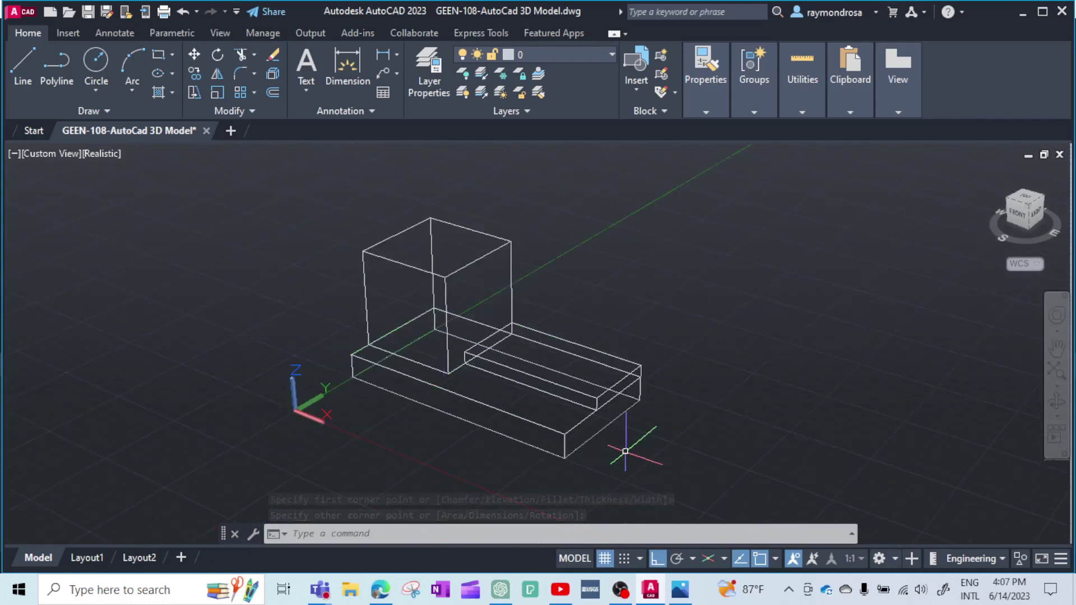
scroll(626, 451, up, 1)
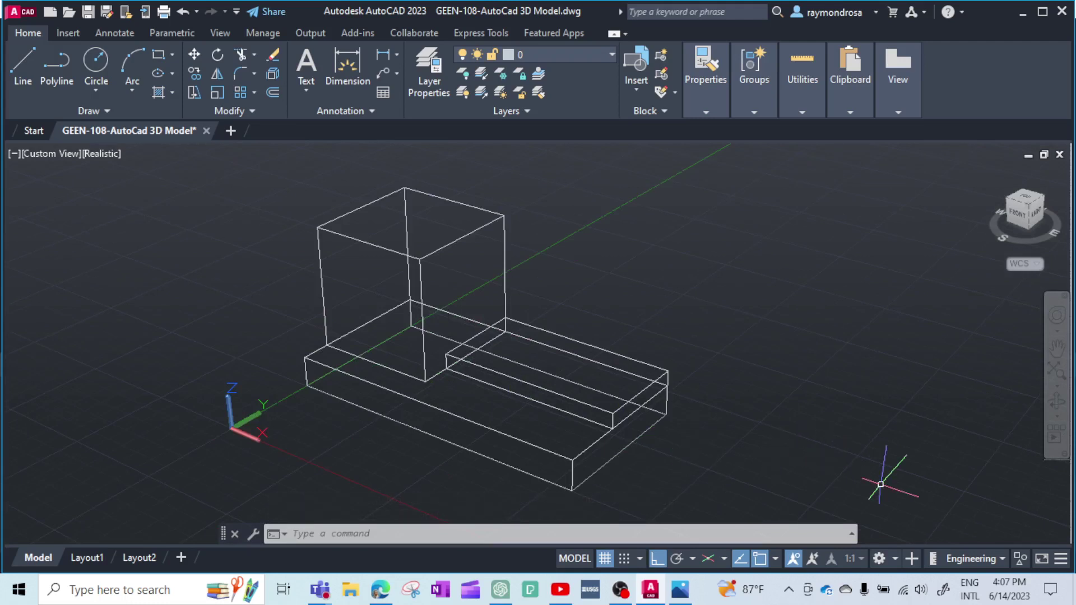
click(894, 559)
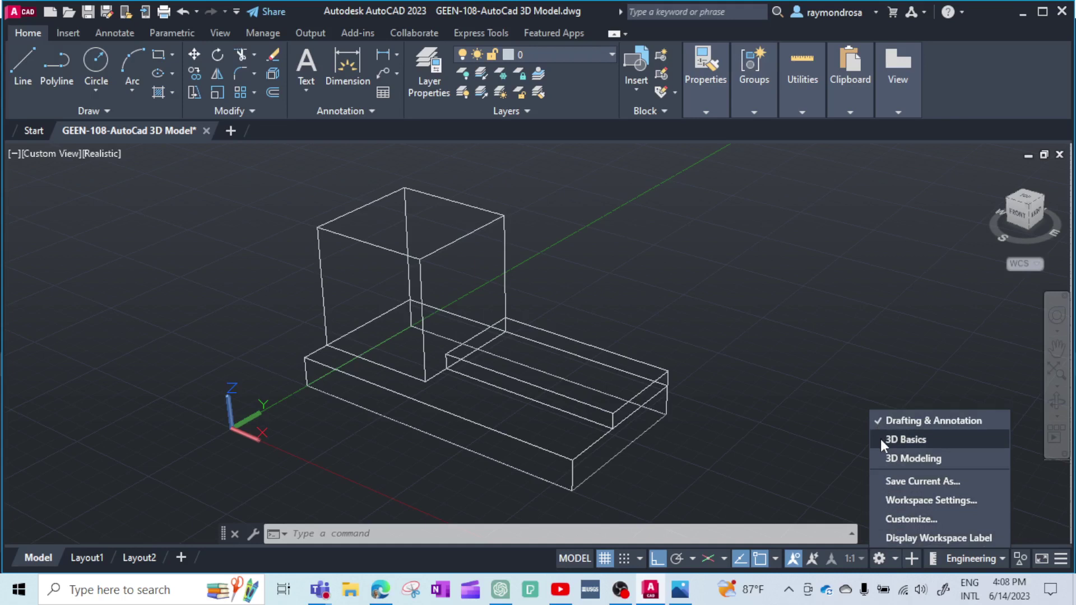
- Change the workspace to 3D Basics
click(880, 439)
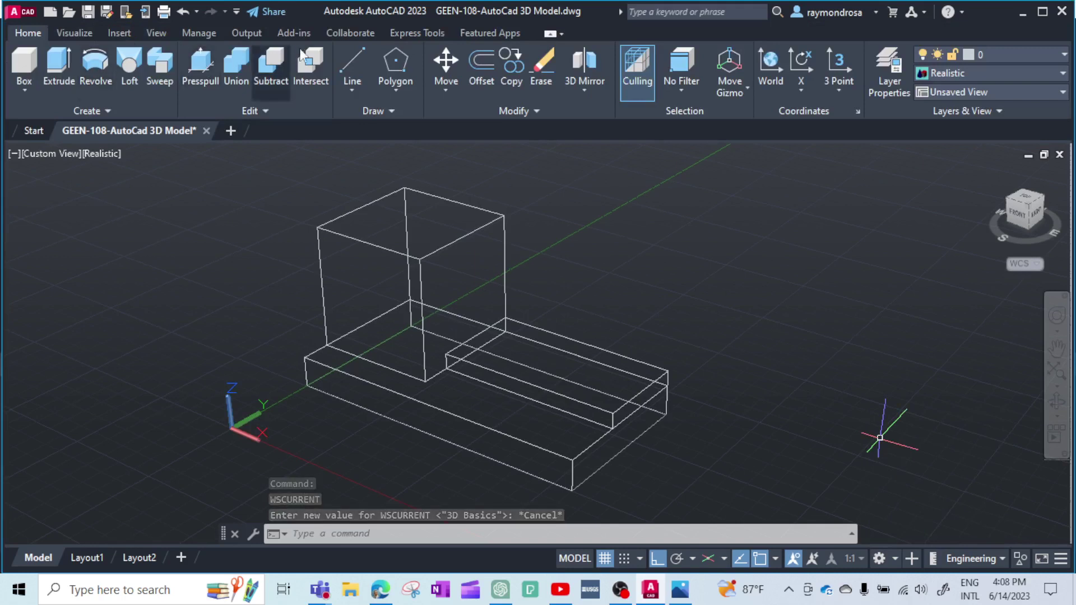
click(1056, 55)
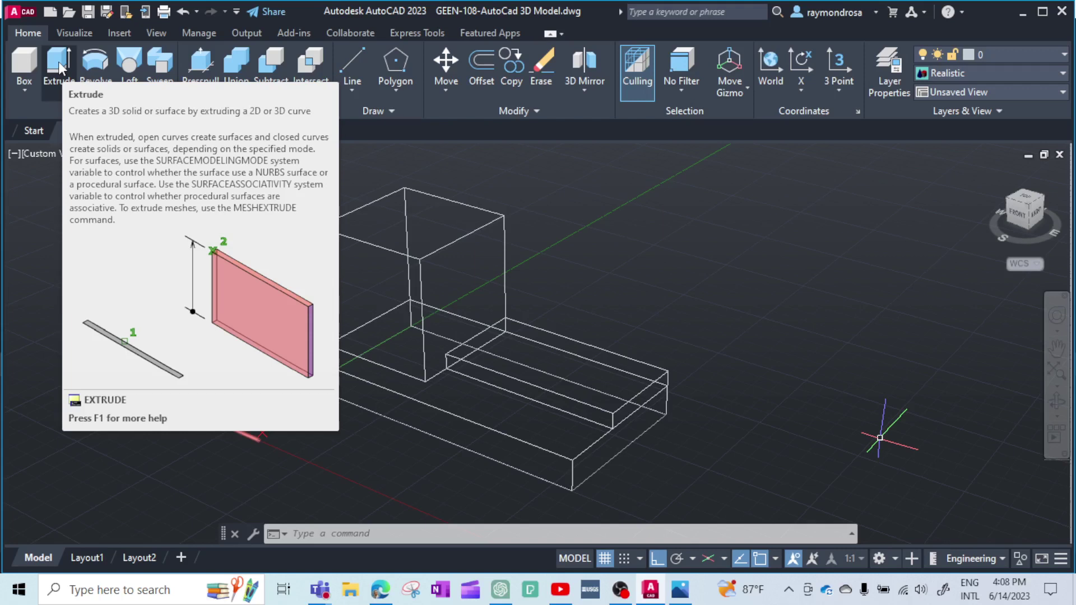
- Try extruding the base's four bottom edges, then cancel the extrusion
click(59, 67)
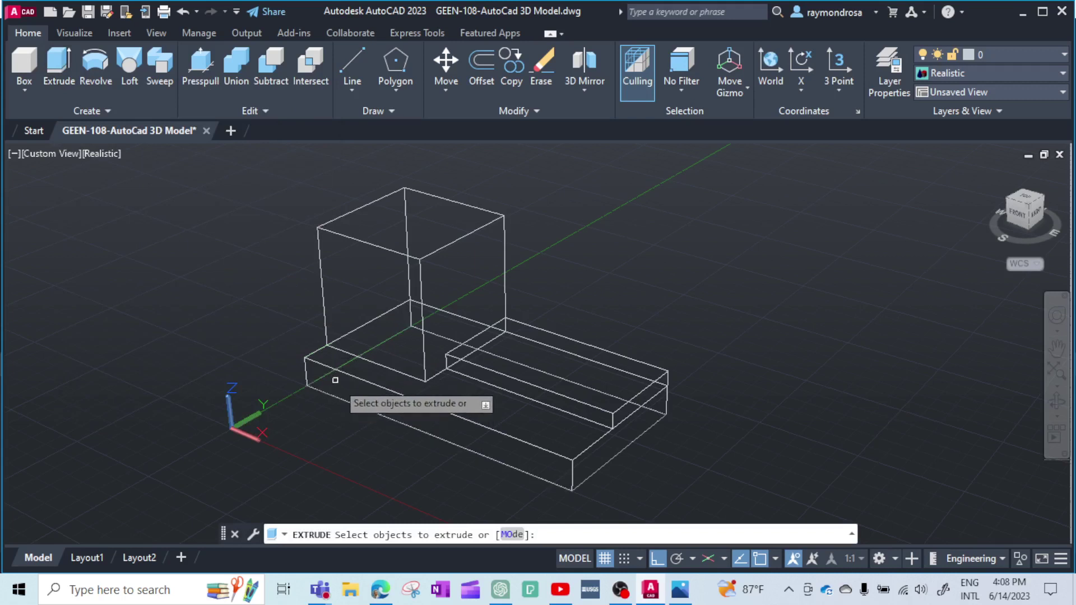
click(410, 425)
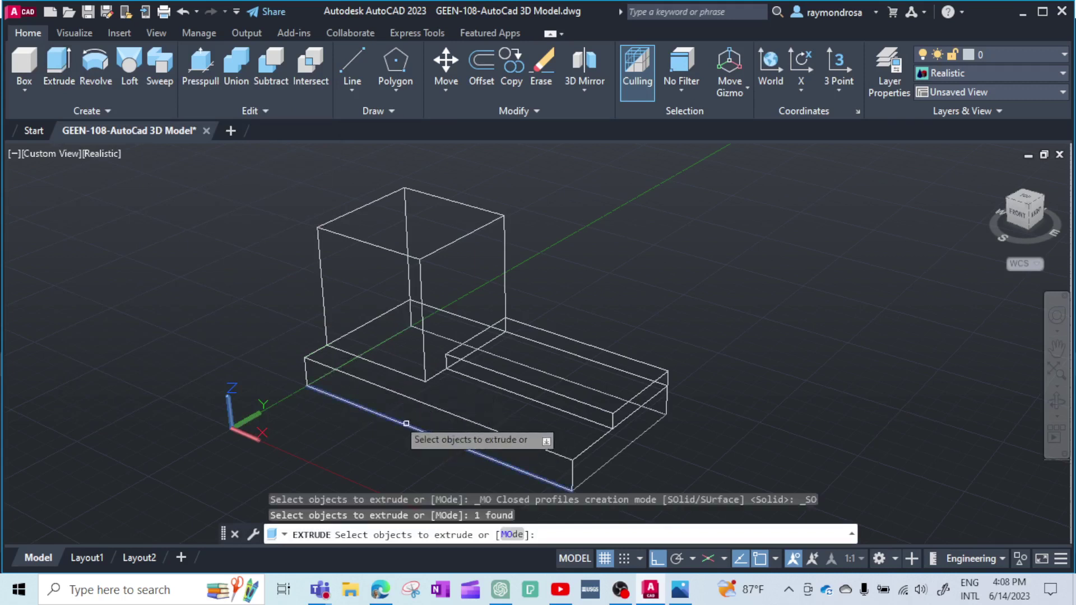
click(325, 376)
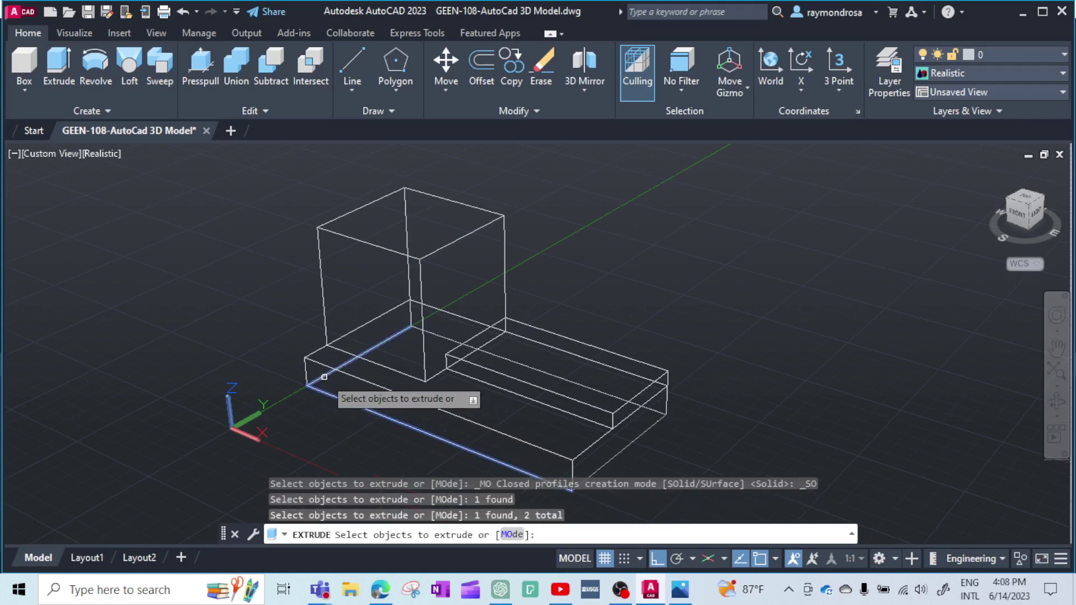
click(628, 448)
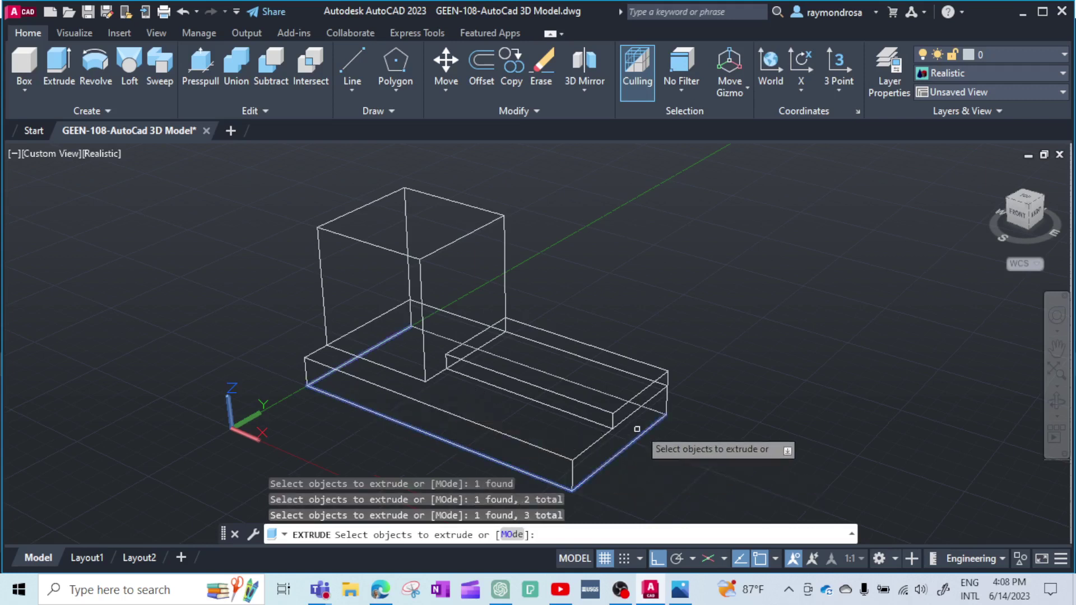
click(652, 413)
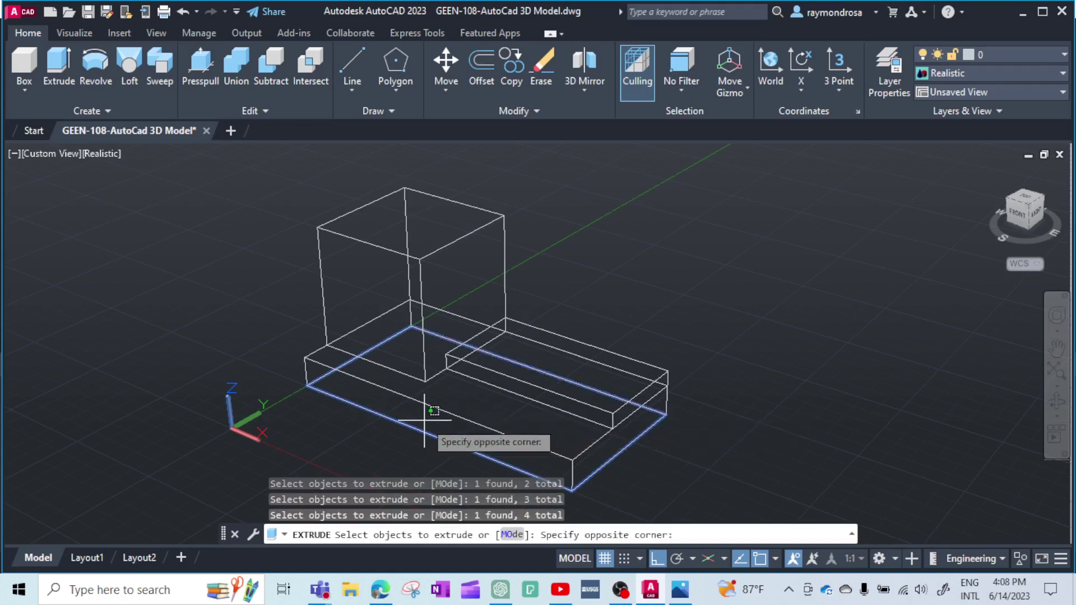
click(424, 420)
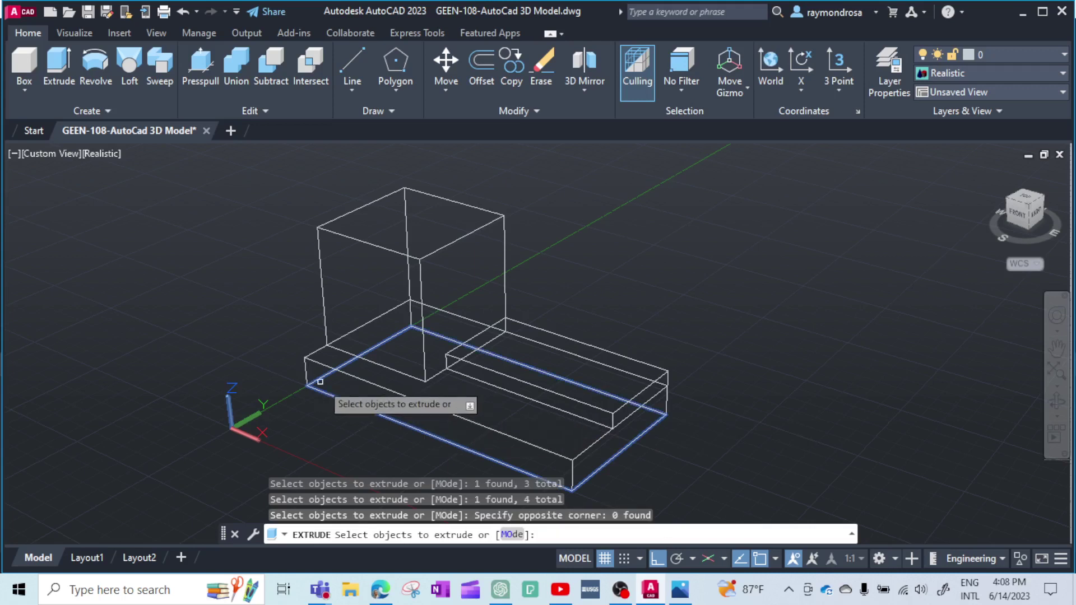
key(Return)
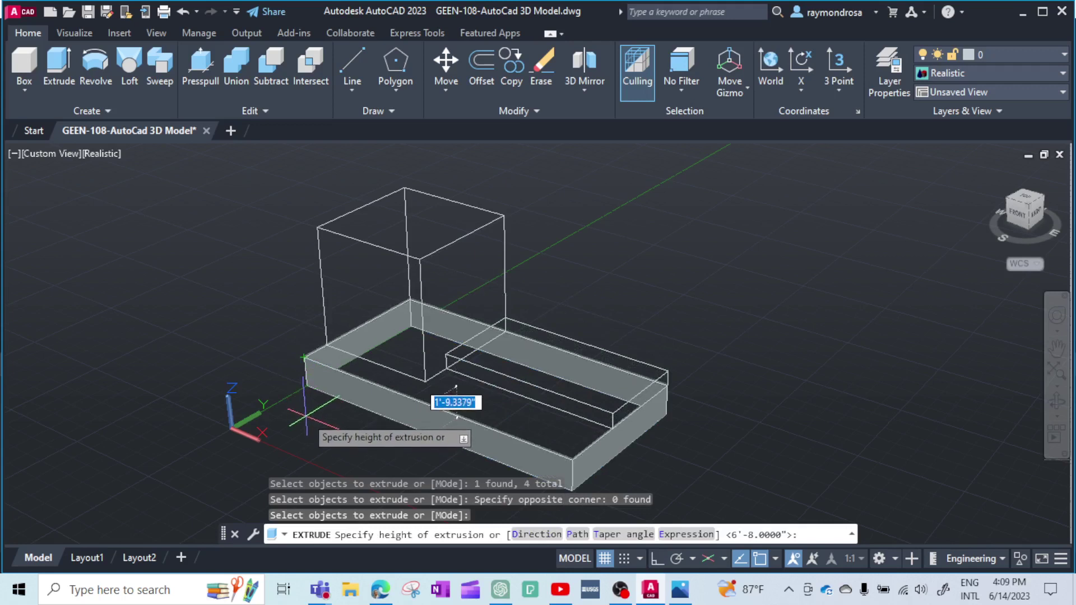
key(Escape)
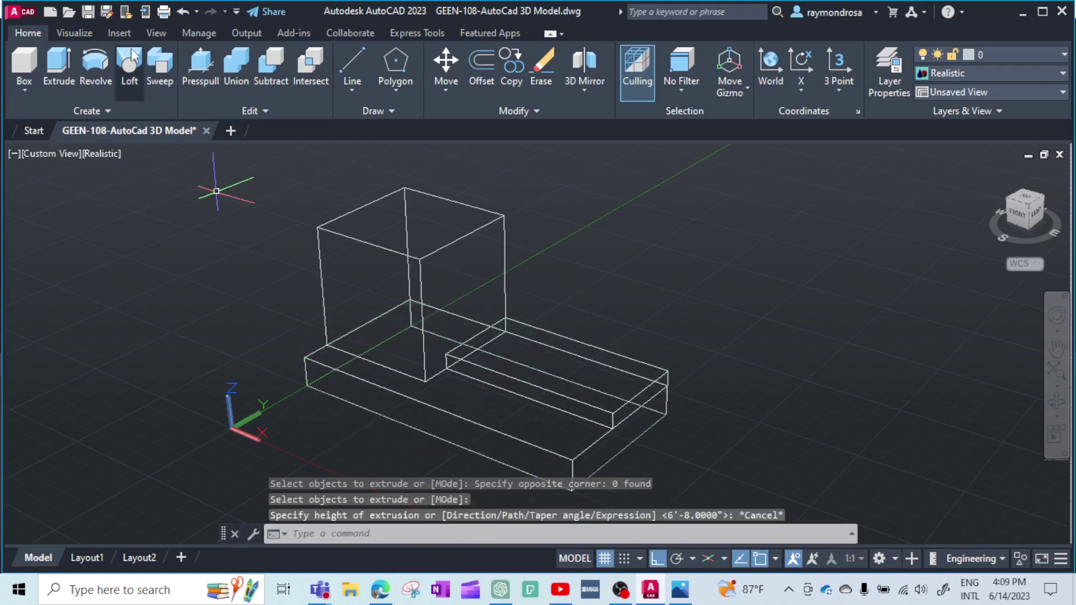
- Select the rectangular profile under the base for extrusion, then cancel and restart Extrude
click(58, 65)
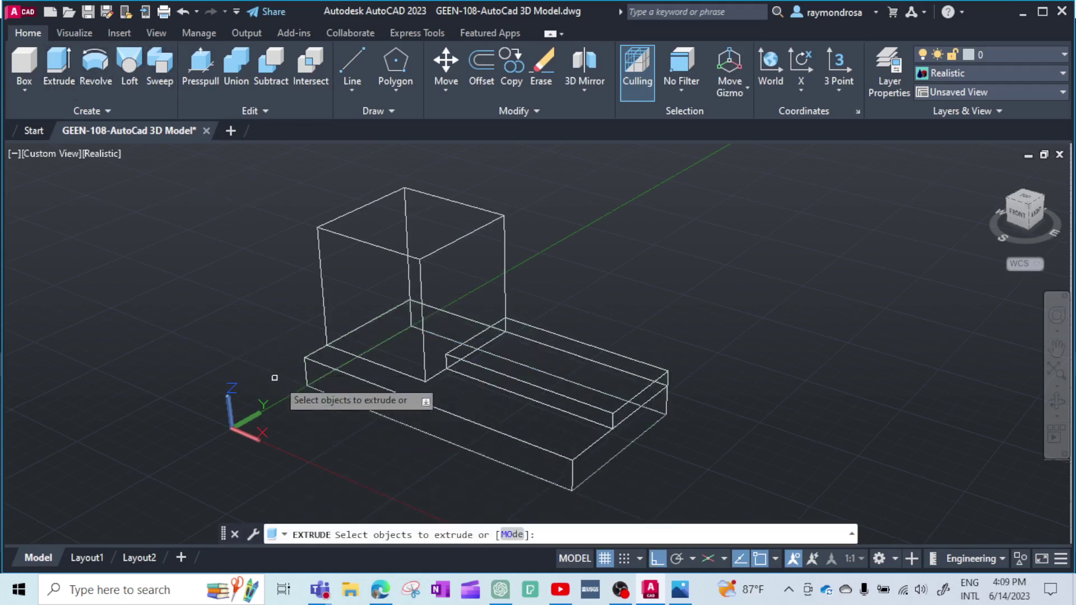
click(320, 392)
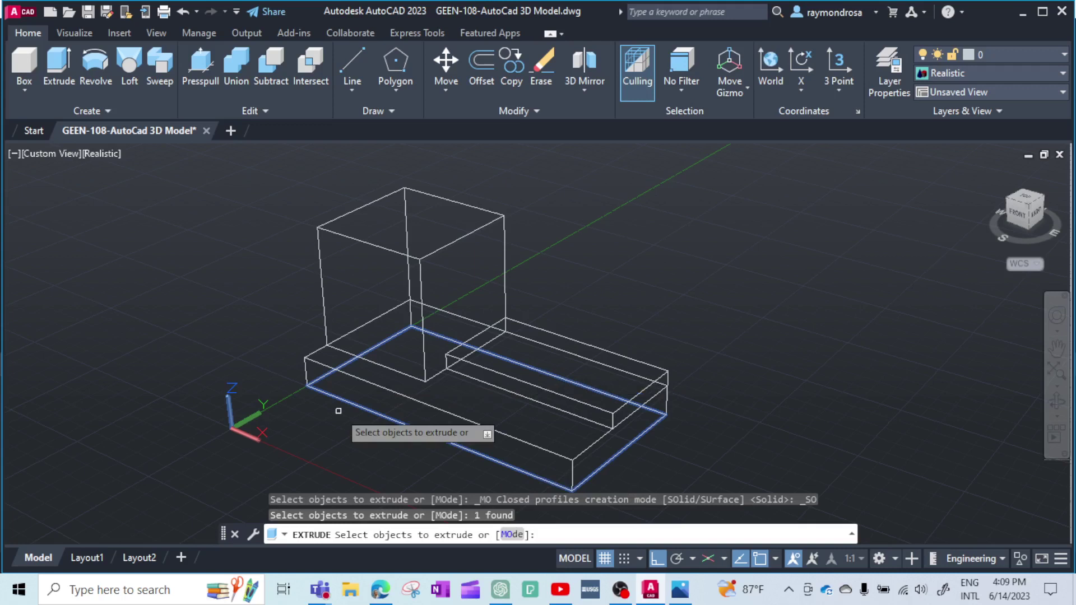
key(Return)
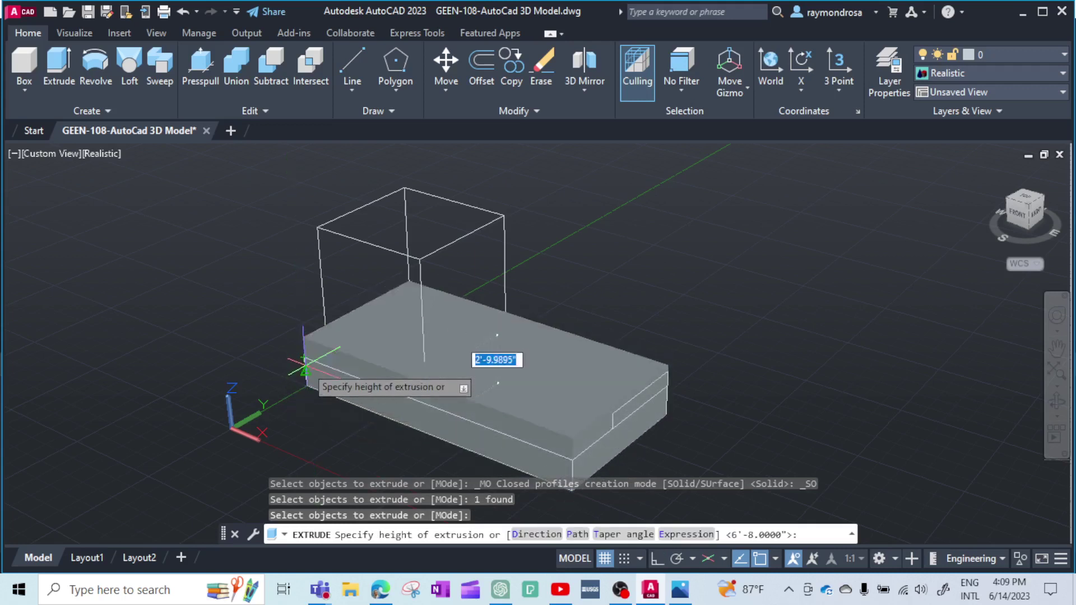
key(Escape)
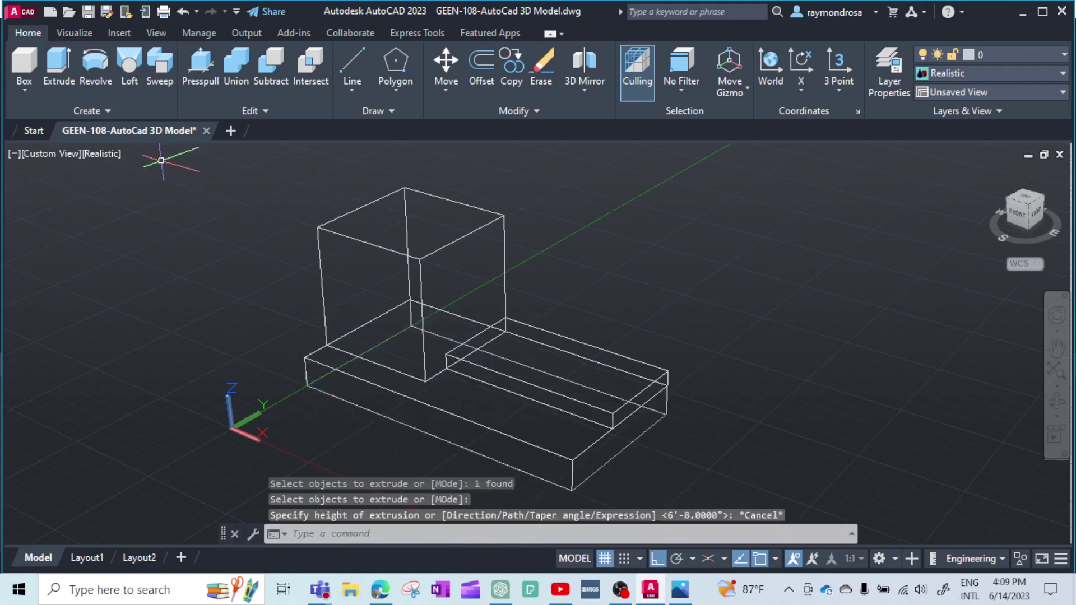
click(59, 64)
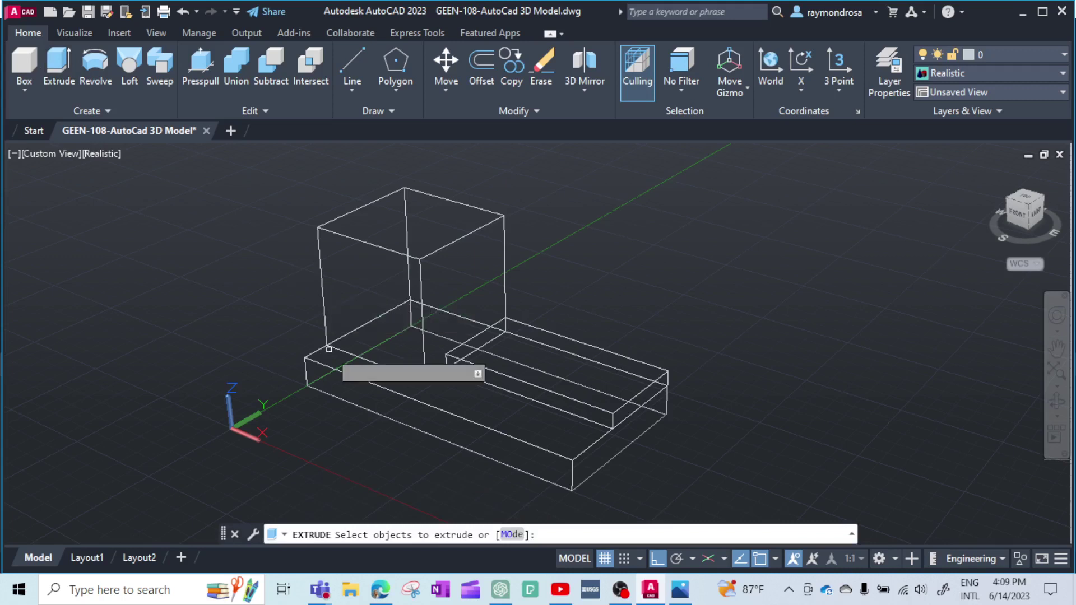
- Extrude the four base rectangle edges 1'-8" upward into solid walls
click(349, 403)
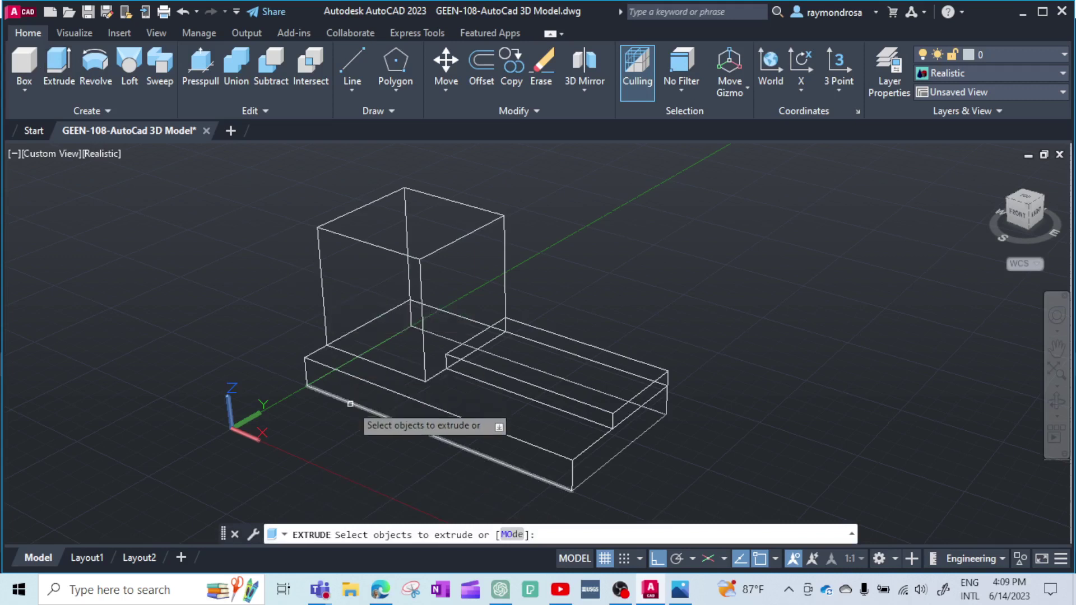
click(325, 380)
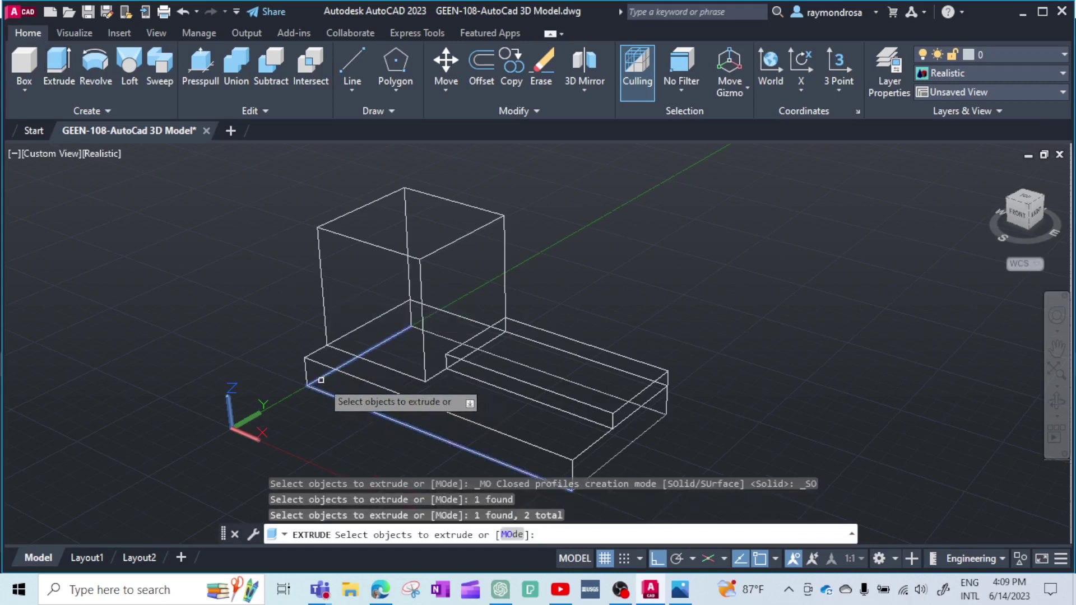
click(655, 424)
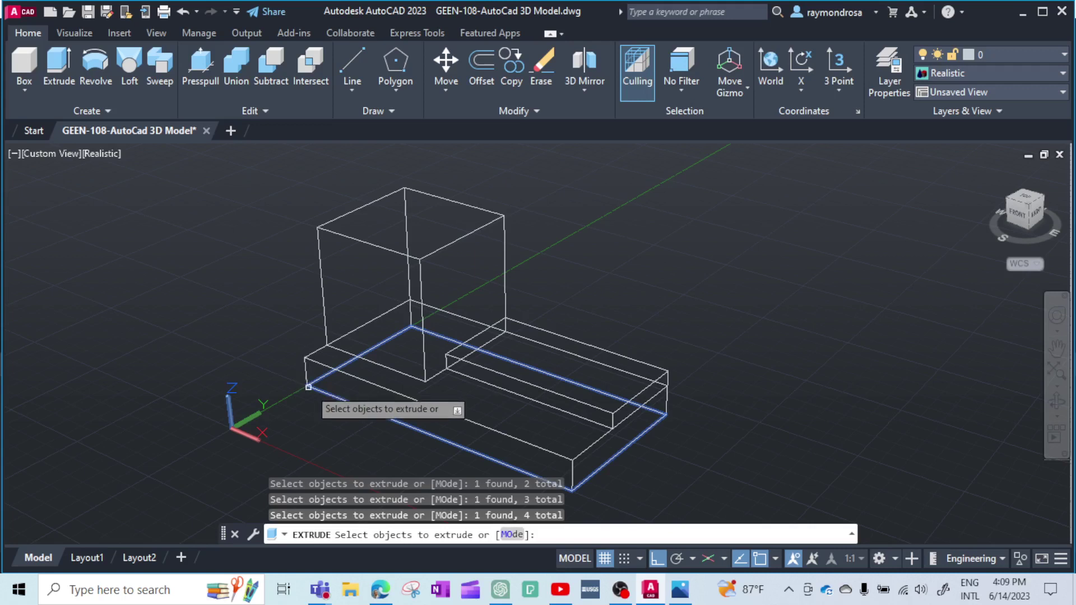
key(Return)
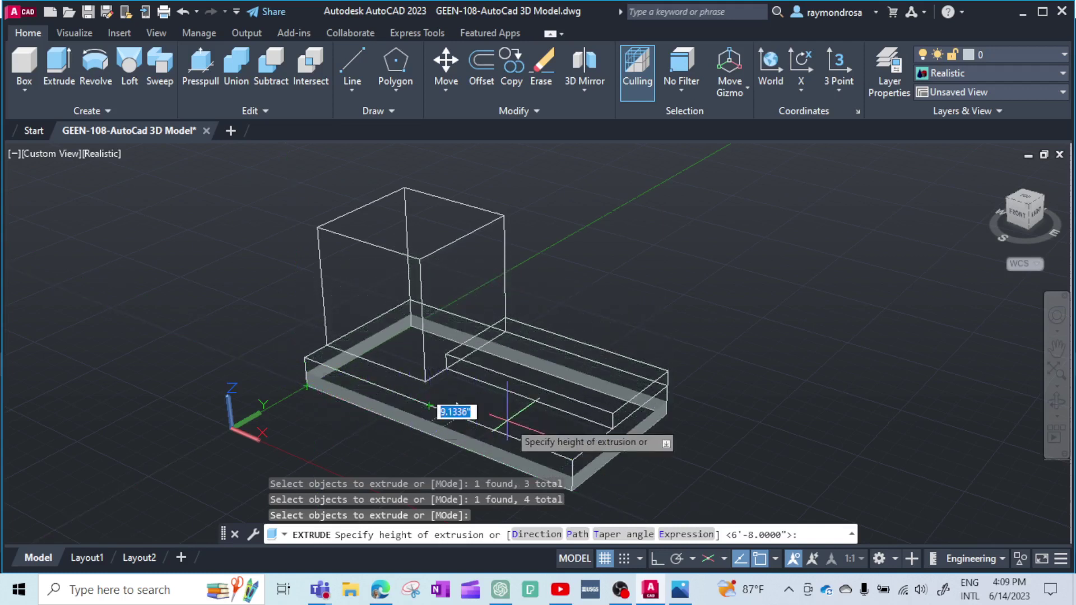
click(471, 417)
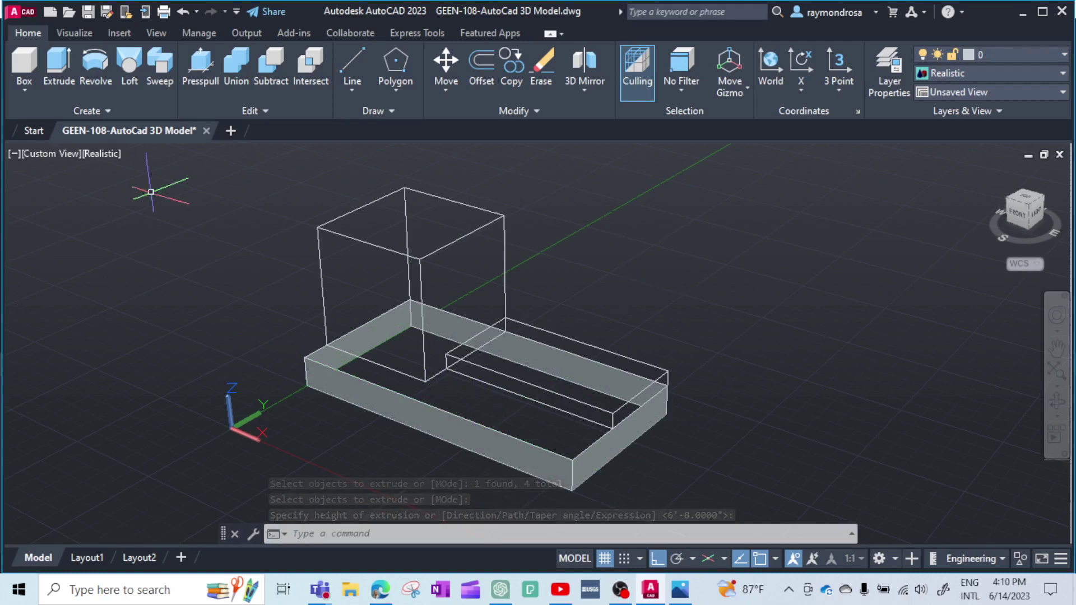
click(58, 67)
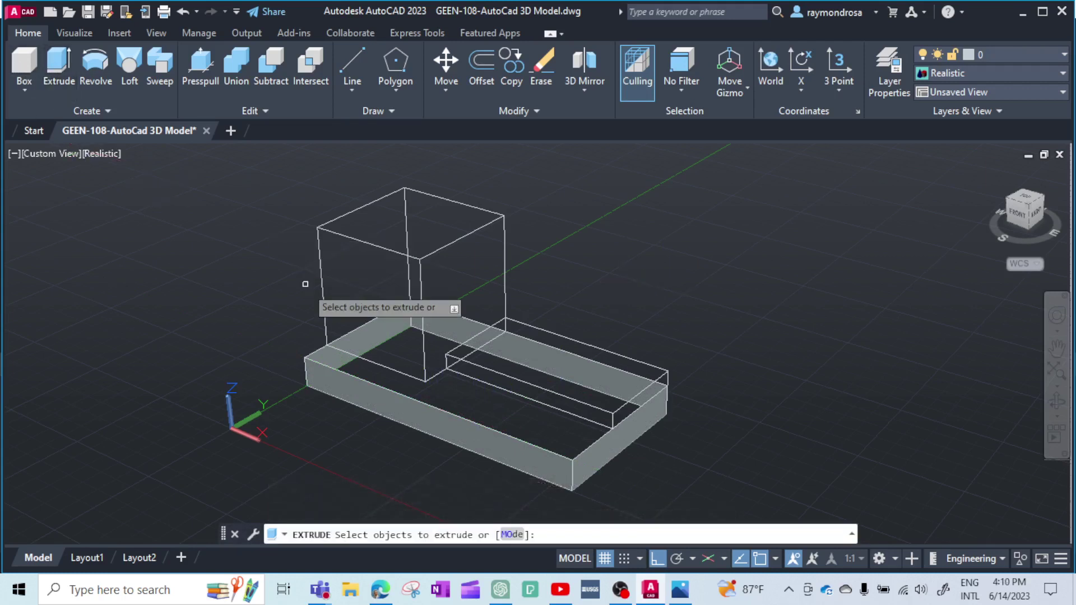
- Extrude the tall box footprint up to the previewed box height
click(372, 360)
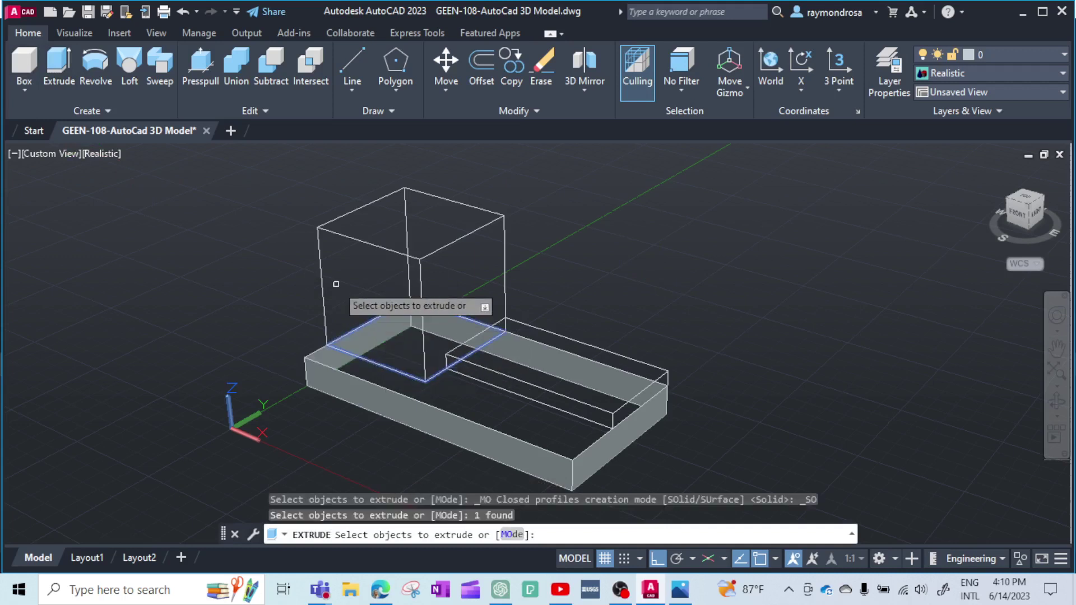
key(Return)
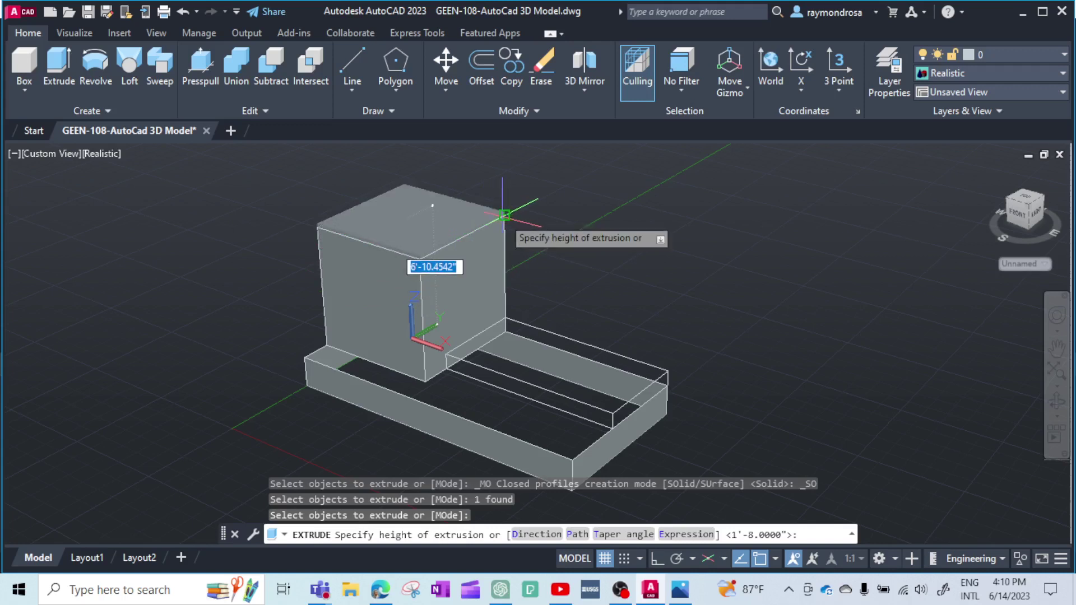
click(503, 214)
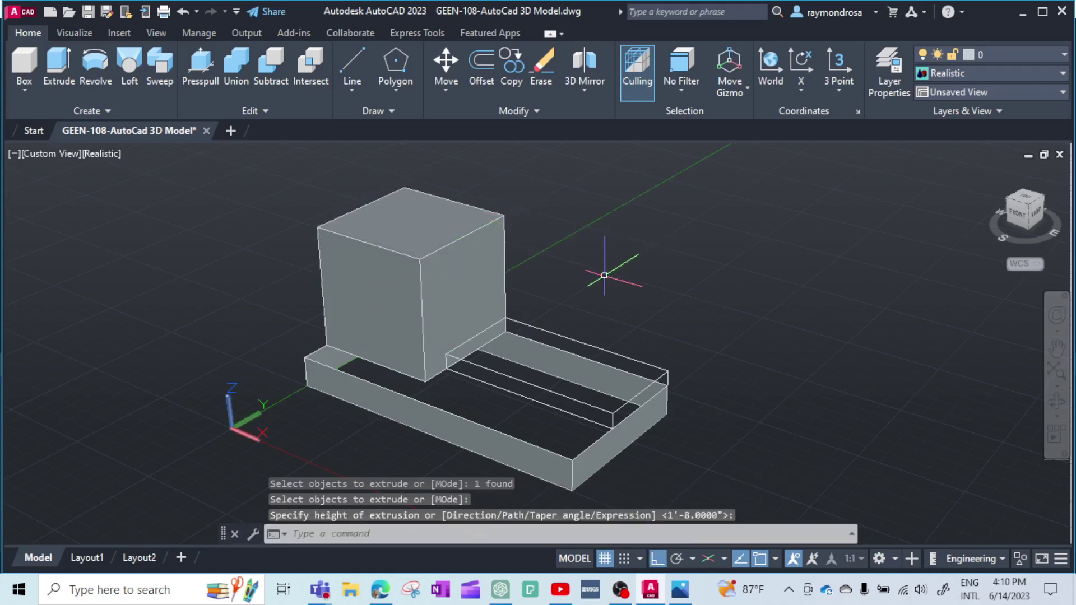
- Extrude the two slab profiles to the previewed slab height
click(65, 64)
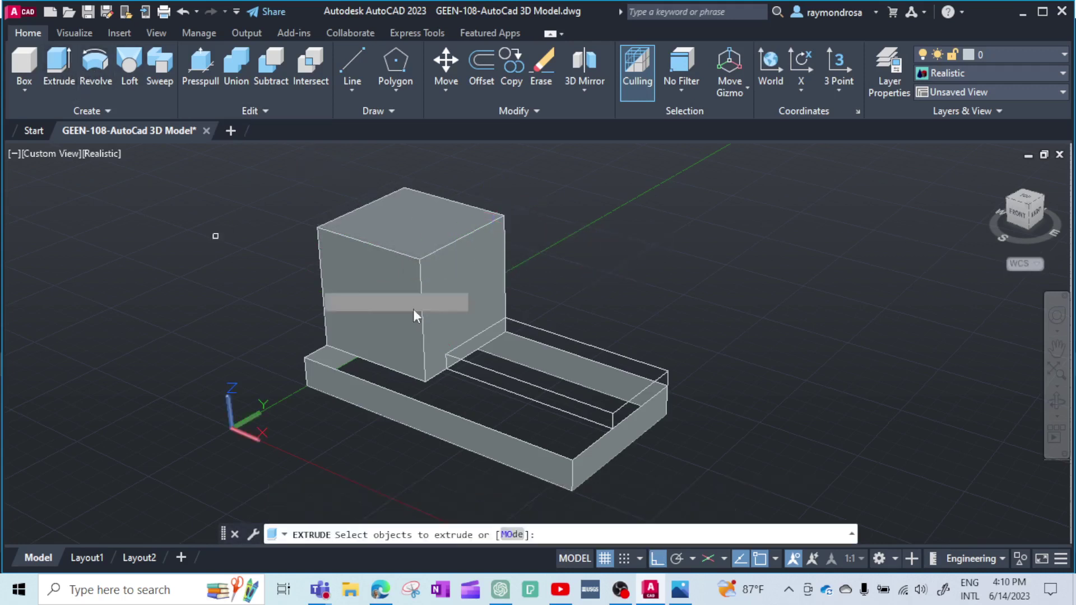
click(476, 371)
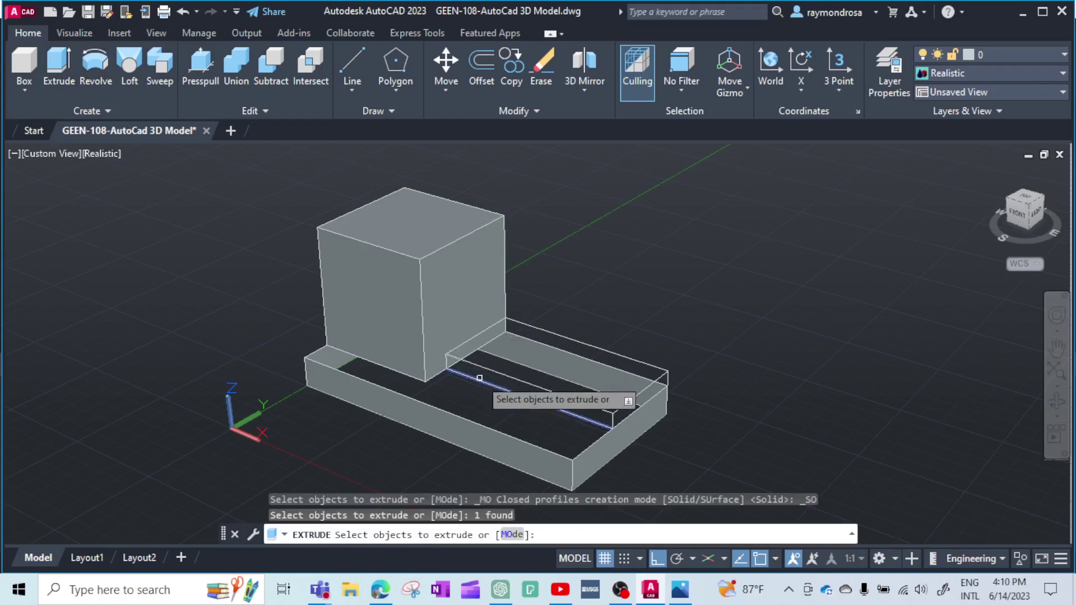
click(473, 350)
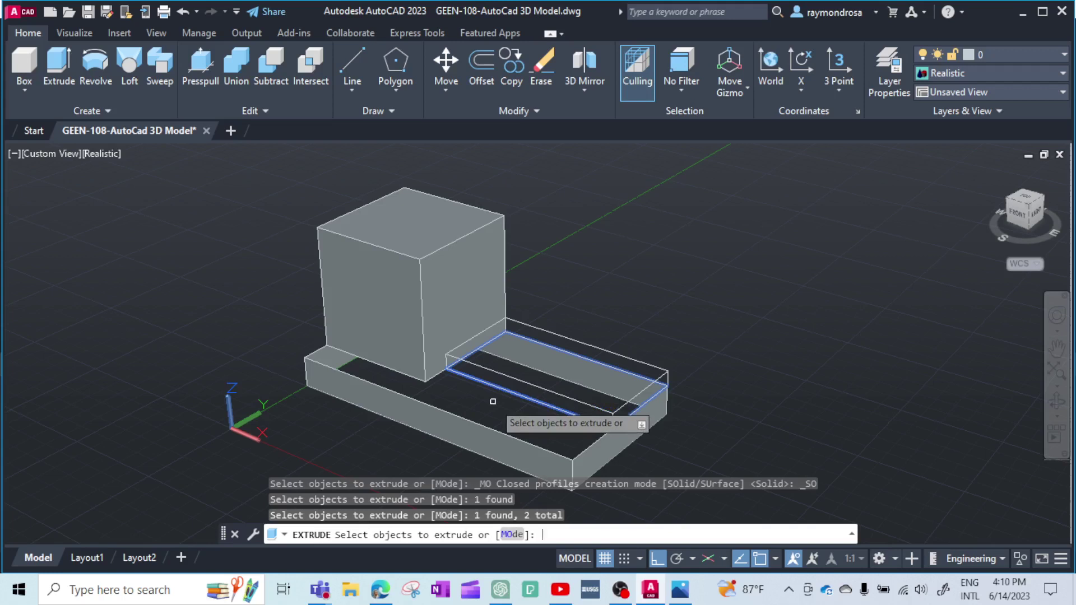
key(Return)
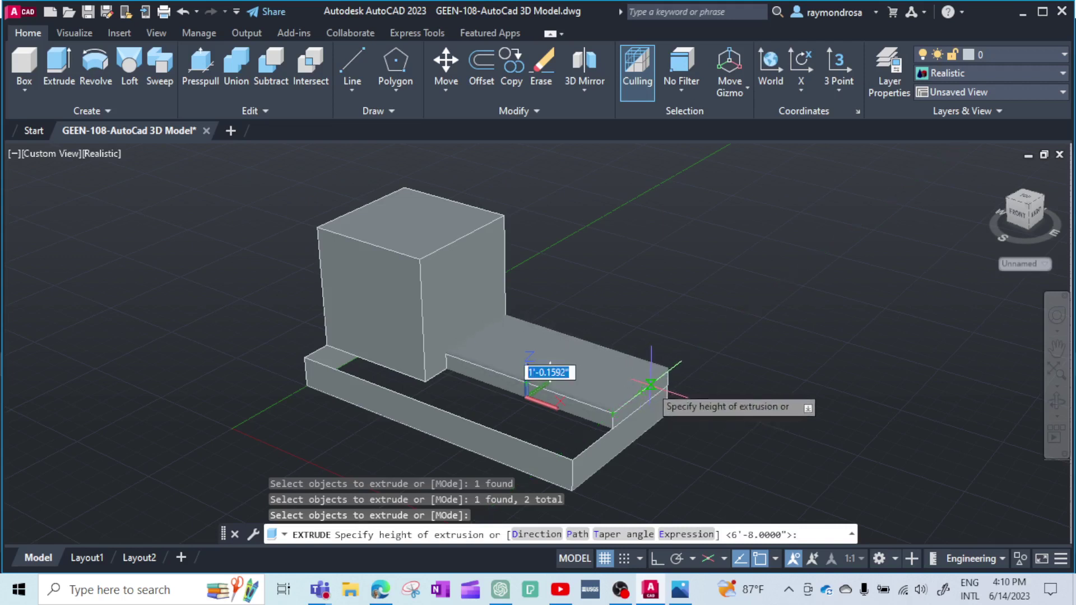
click(650, 385)
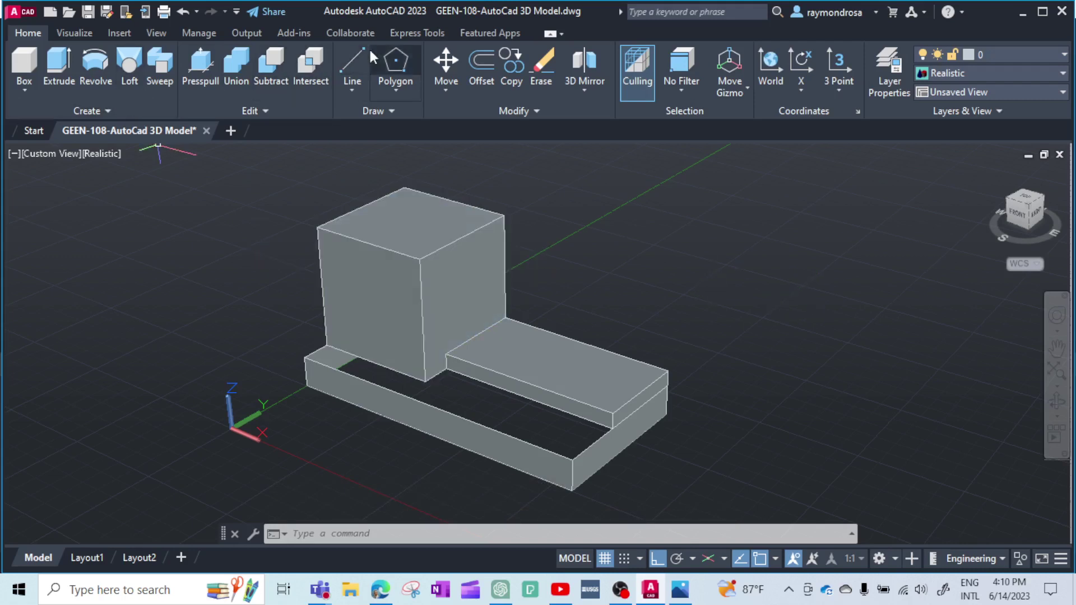
click(397, 66)
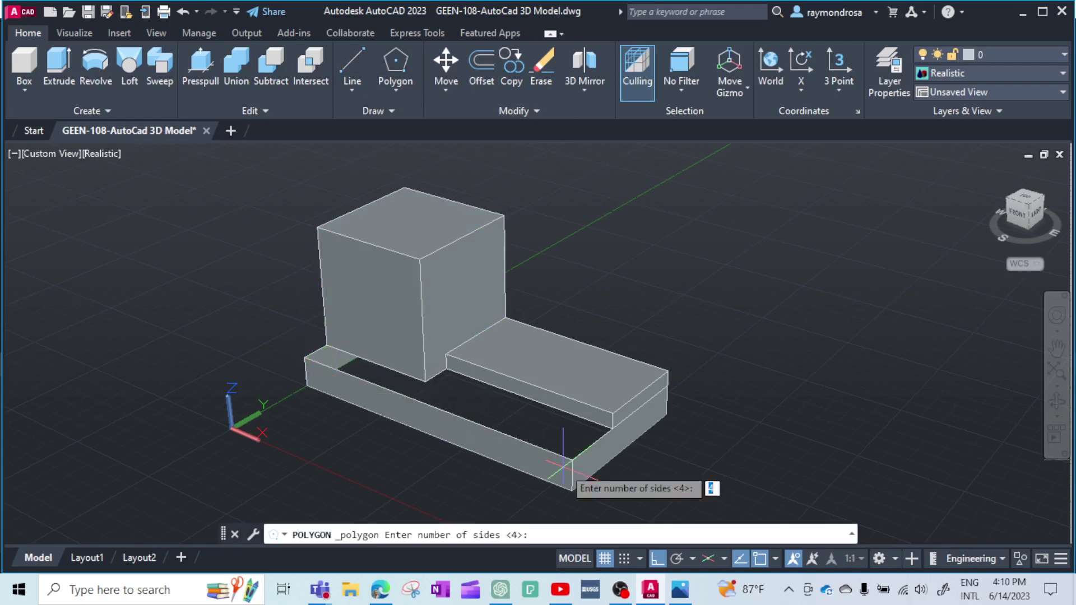
- Escape the Polygon command and return to the Drafting & Annotation workspace
click(778, 558)
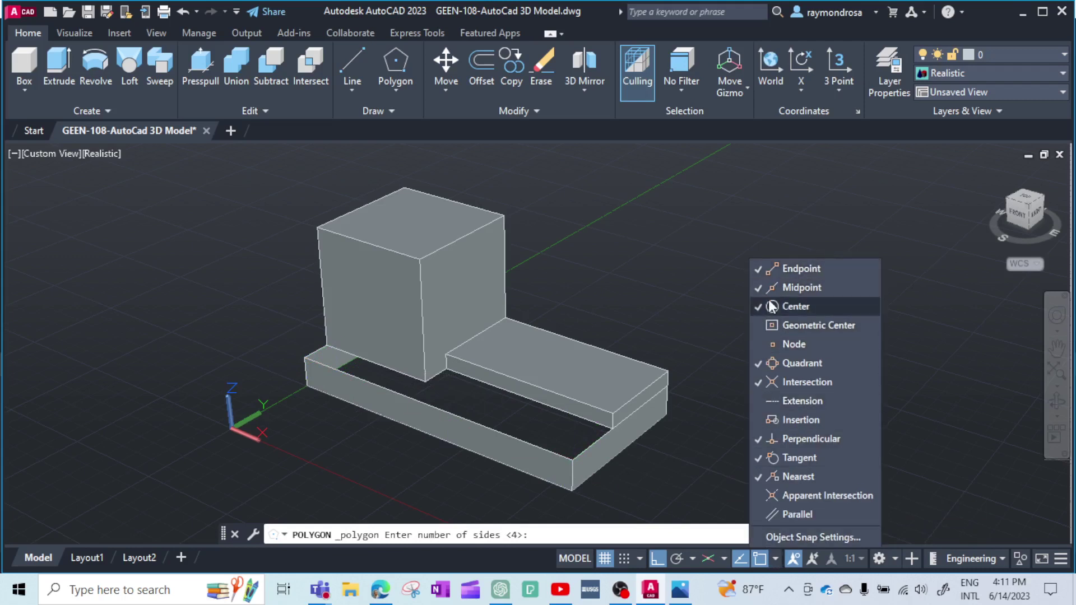
key(Escape)
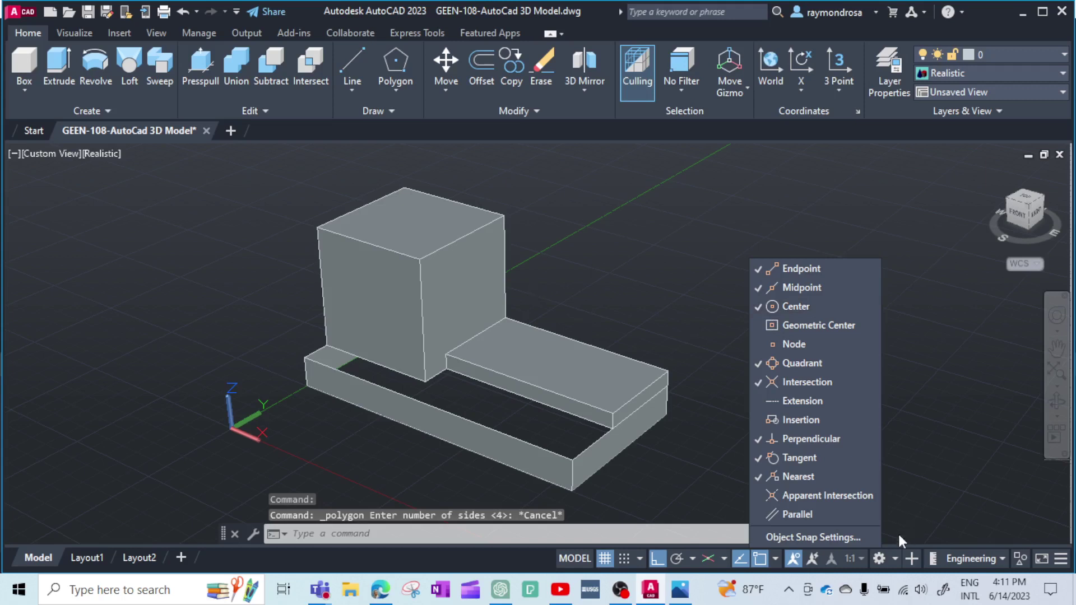
click(895, 557)
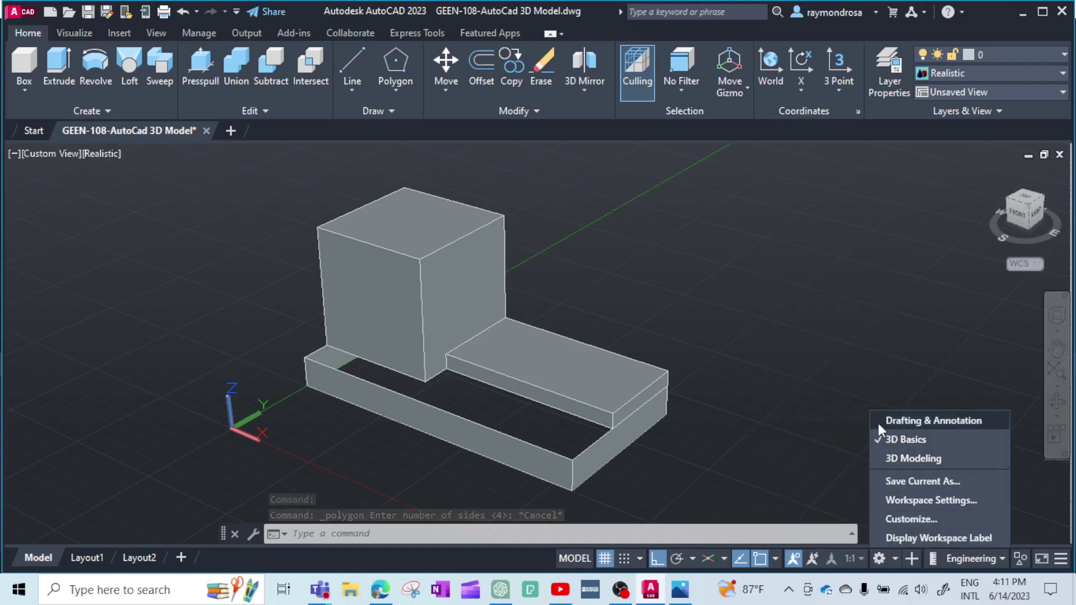
click(875, 419)
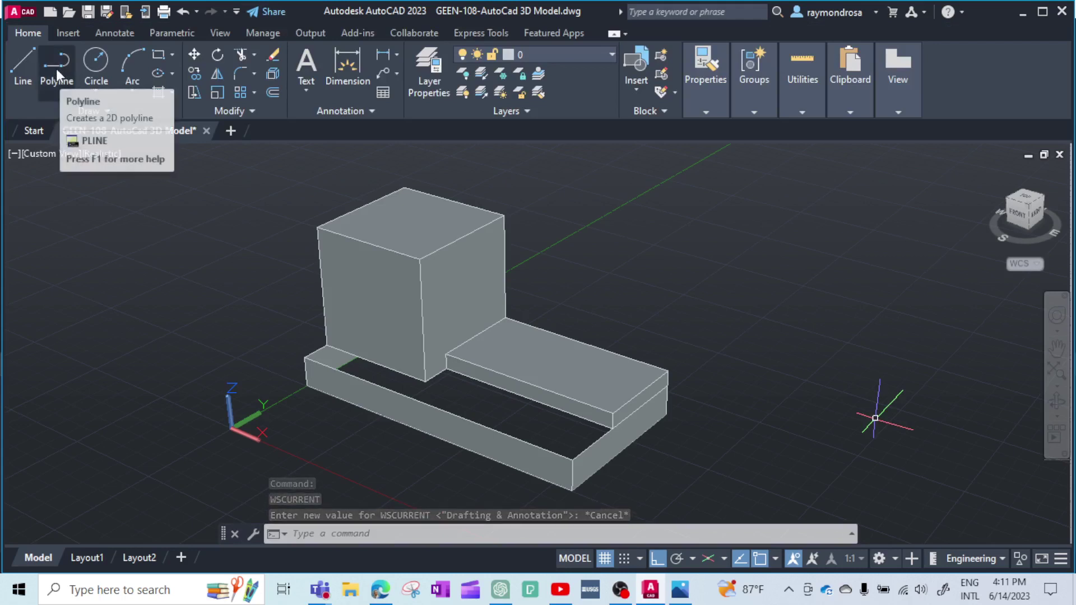
click(56, 68)
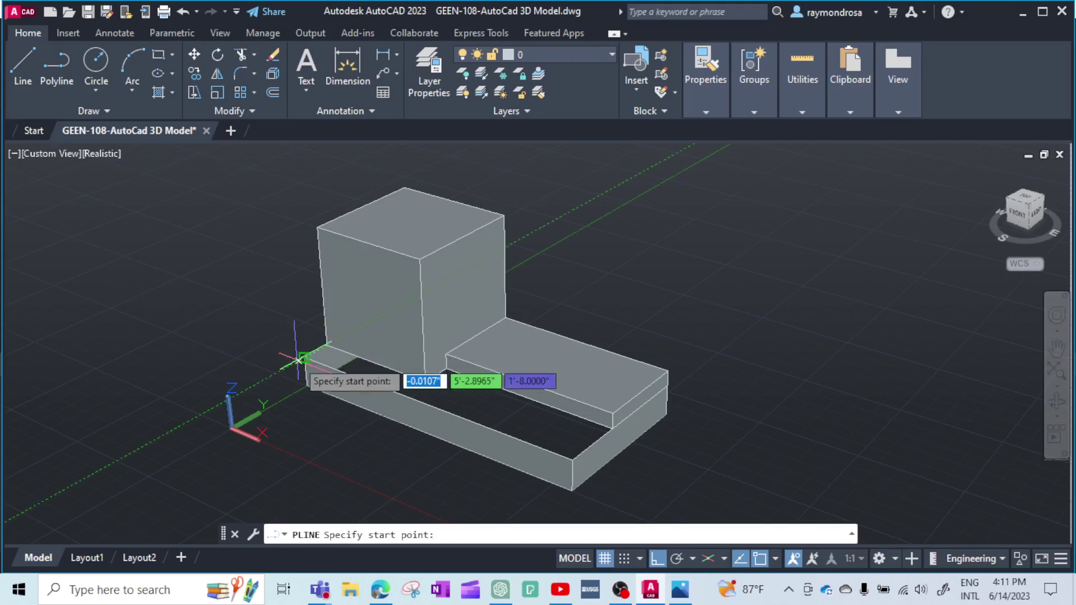
click(326, 344)
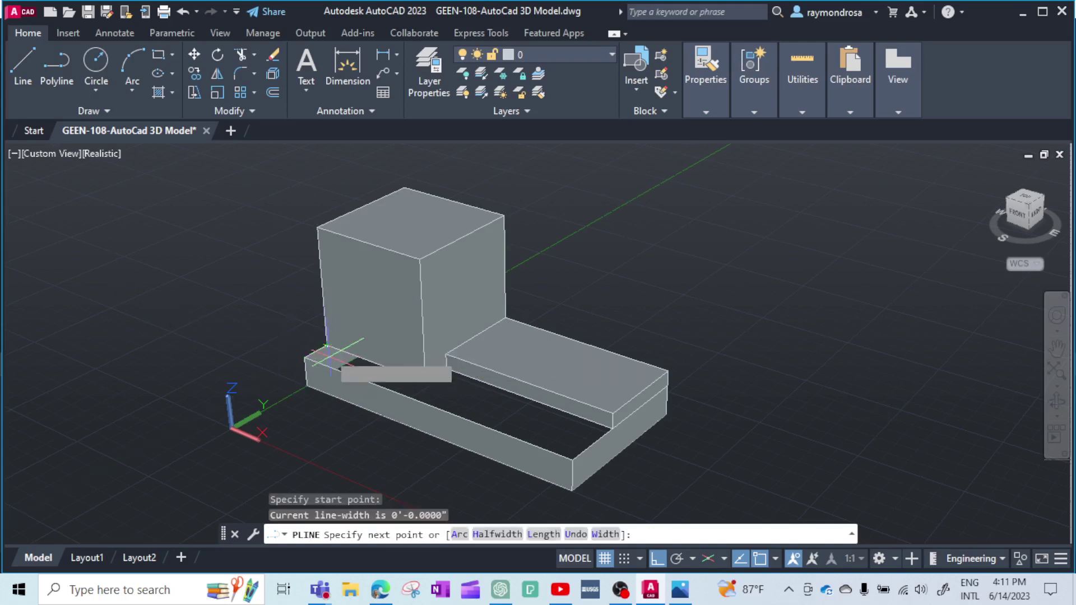
click(425, 383)
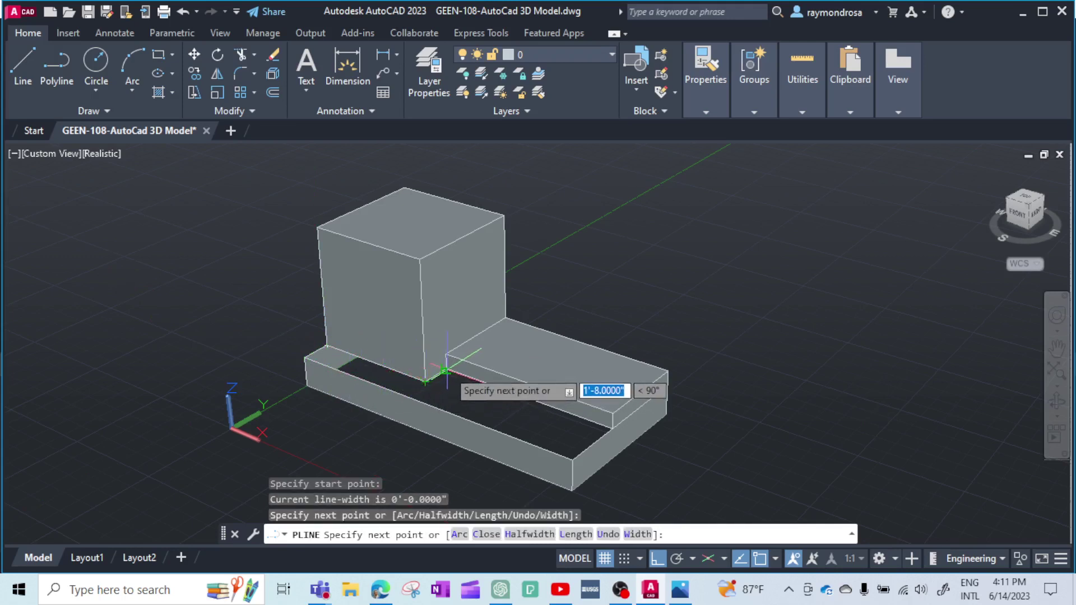
click(444, 370)
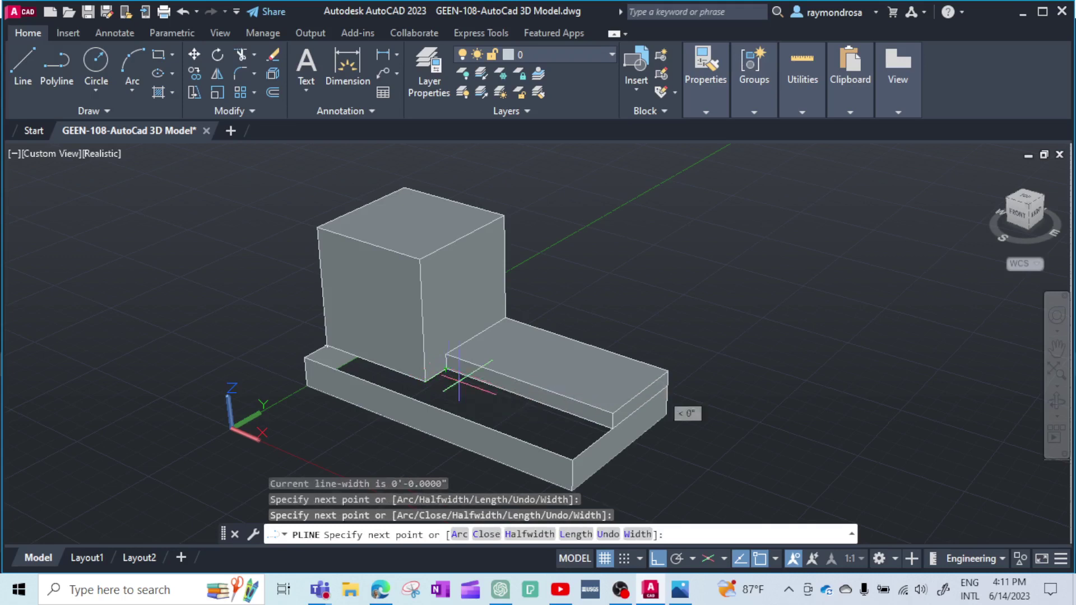
click(611, 415)
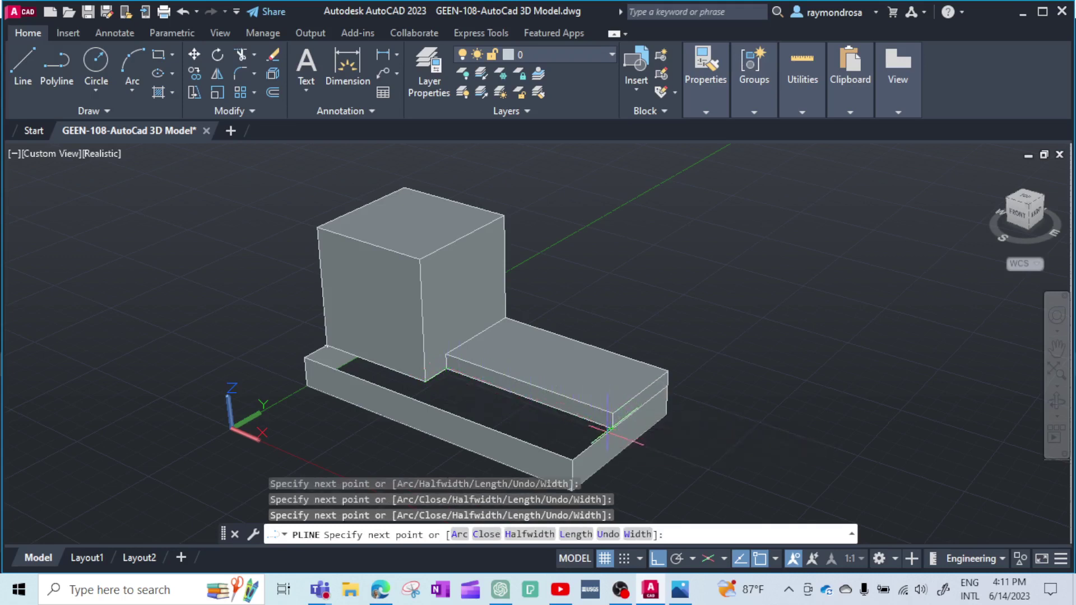
click(571, 459)
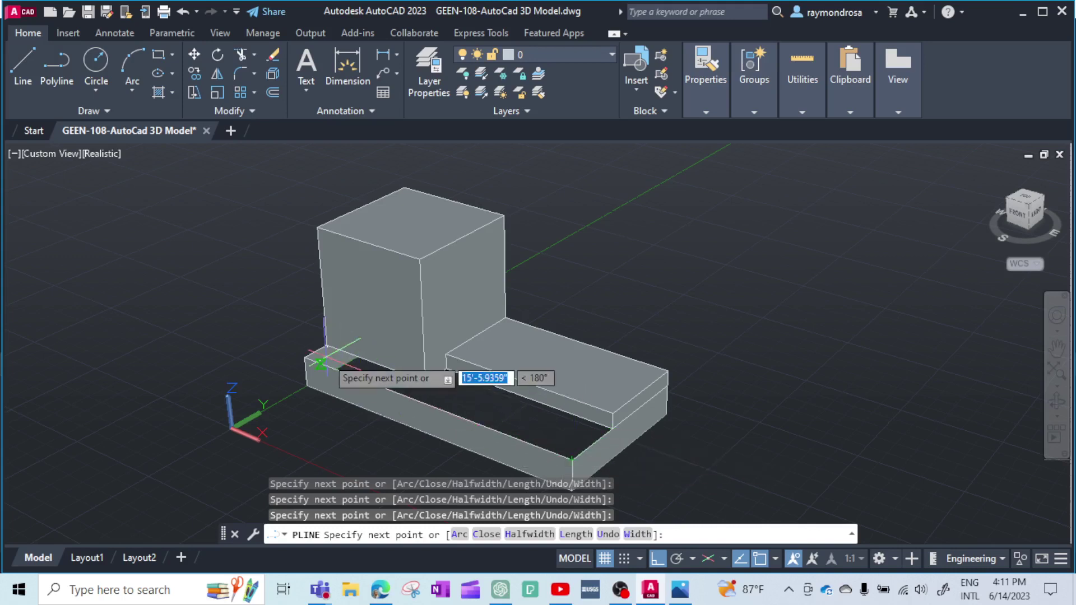
click(303, 357)
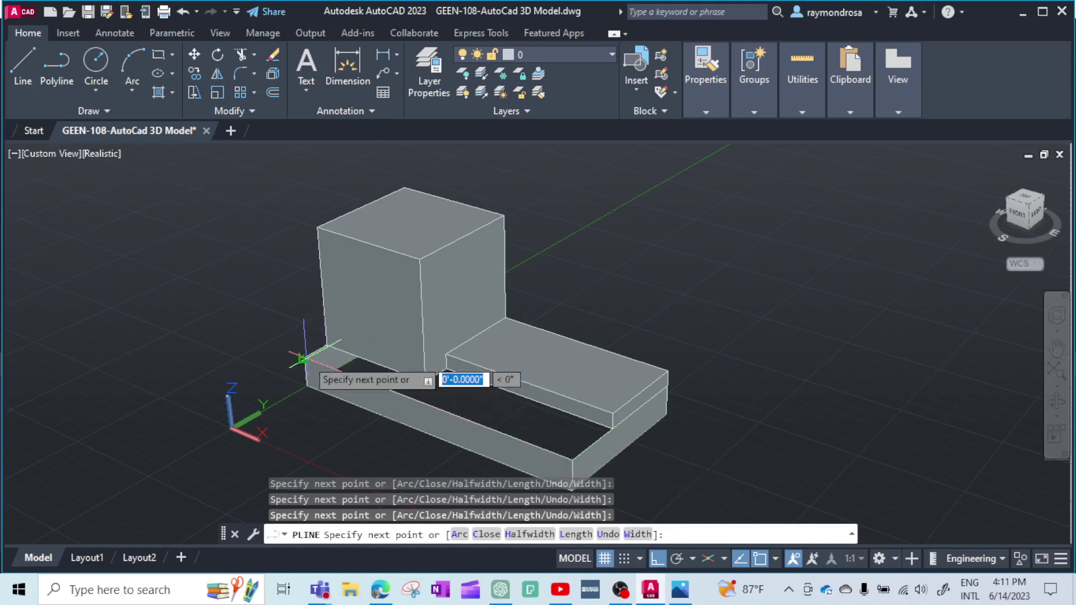
key(Return)
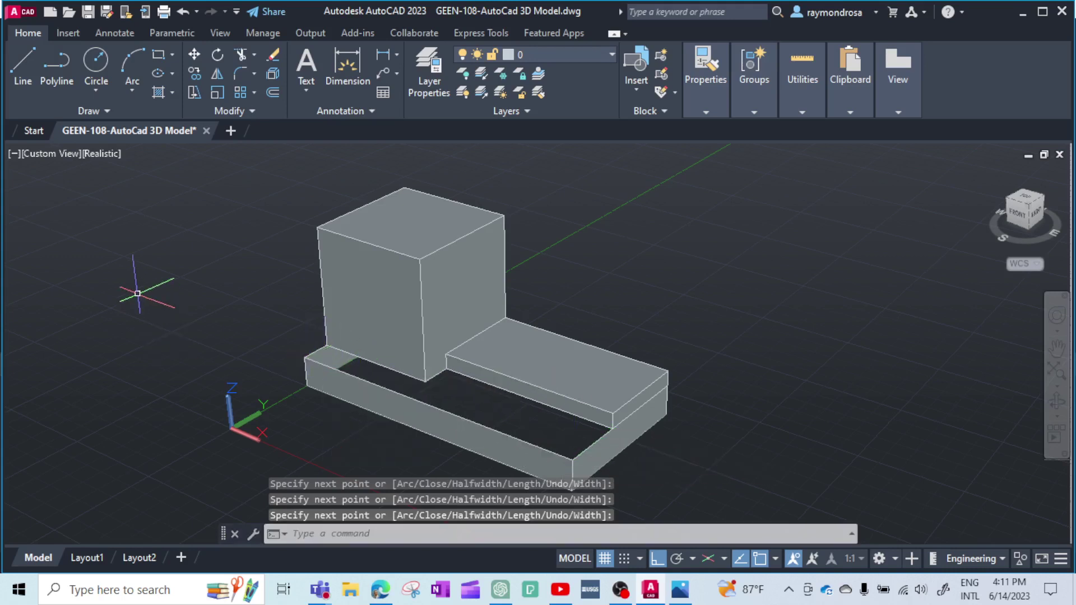
key(Escape)
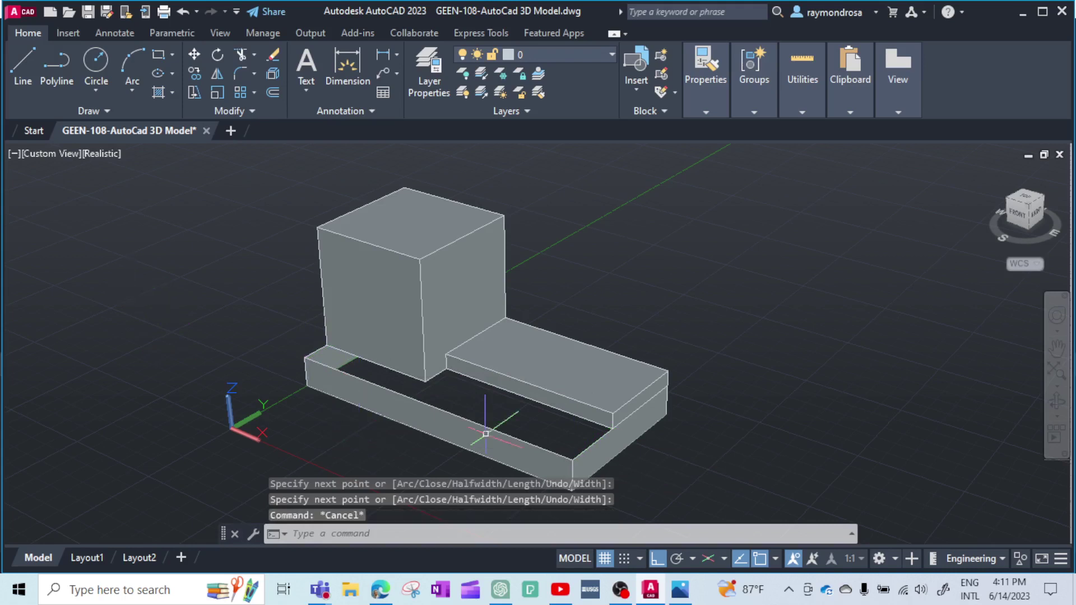
click(490, 428)
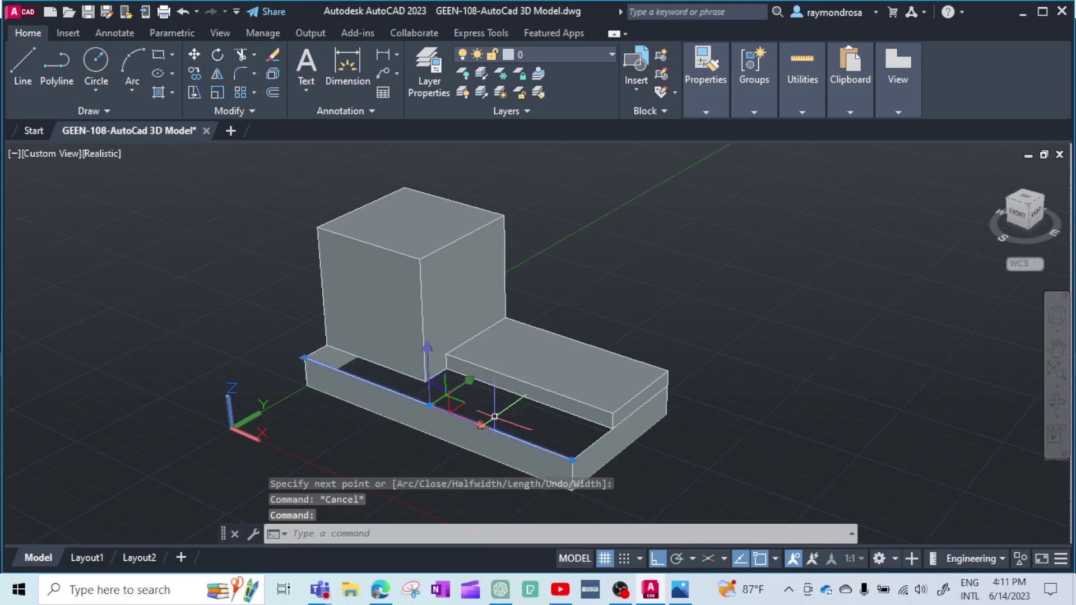
key(Escape)
click(497, 412)
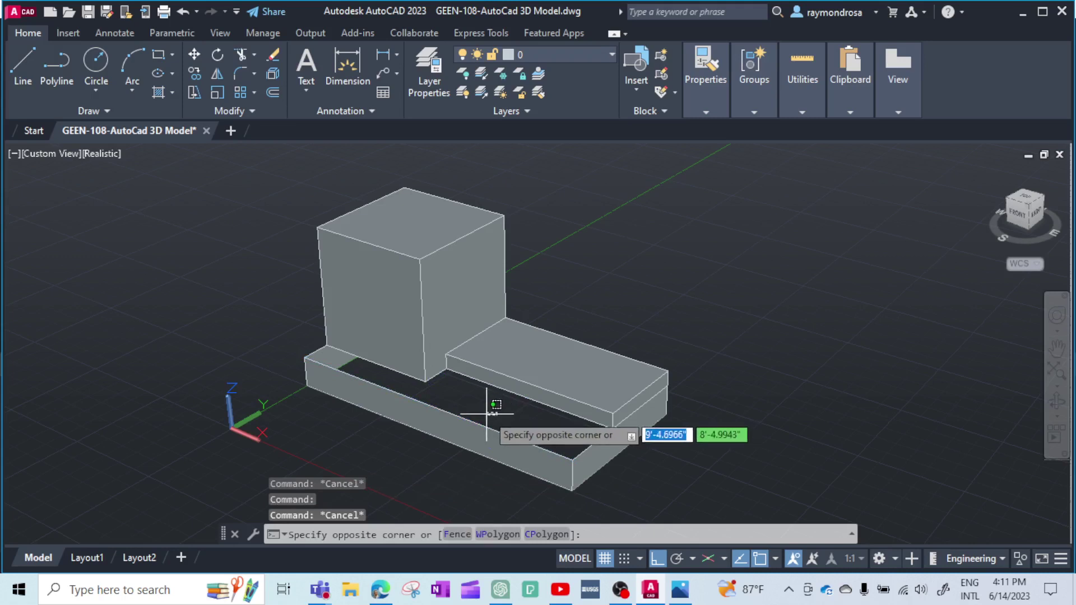
key(Escape)
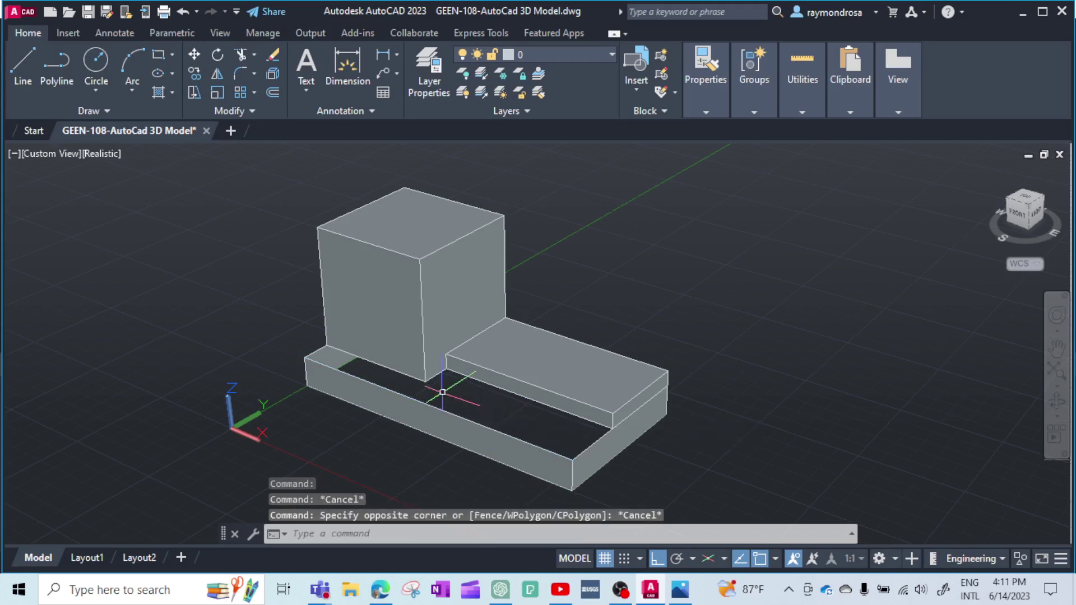
click(151, 93)
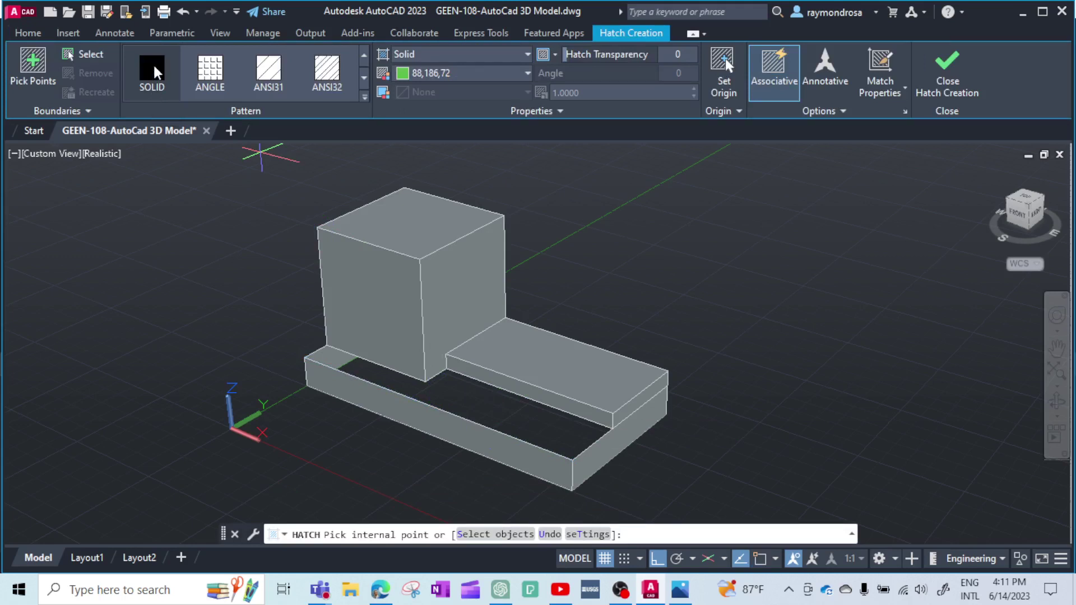
click(475, 77)
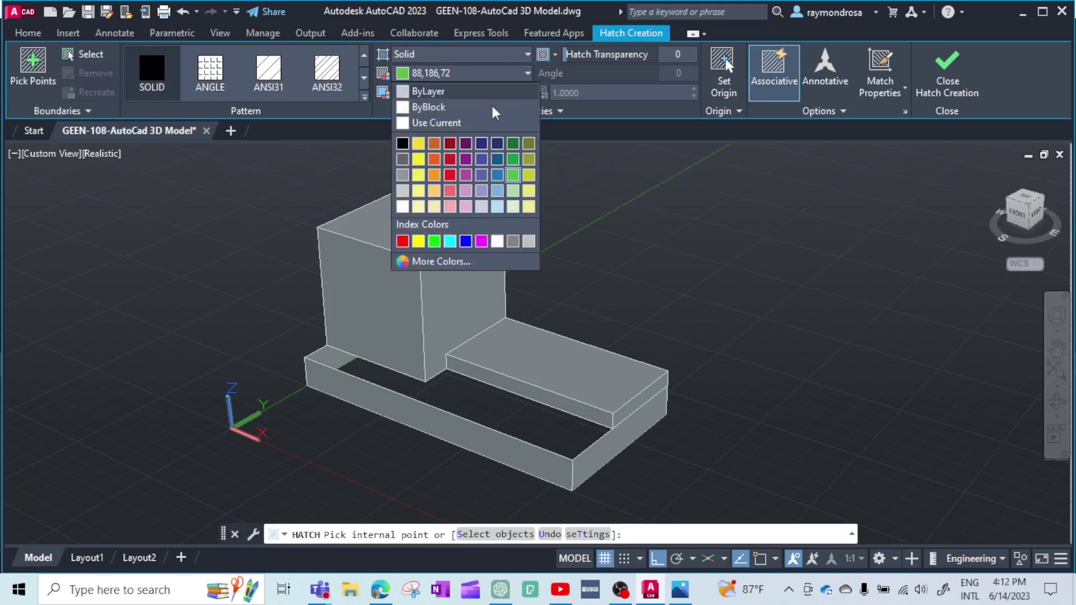
click(402, 174)
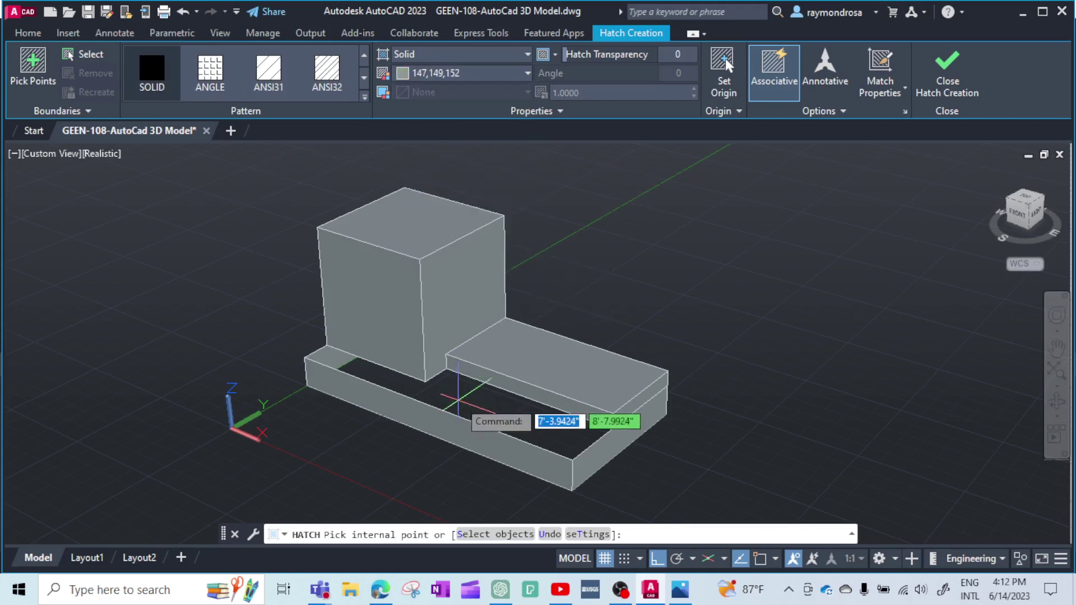
click(419, 76)
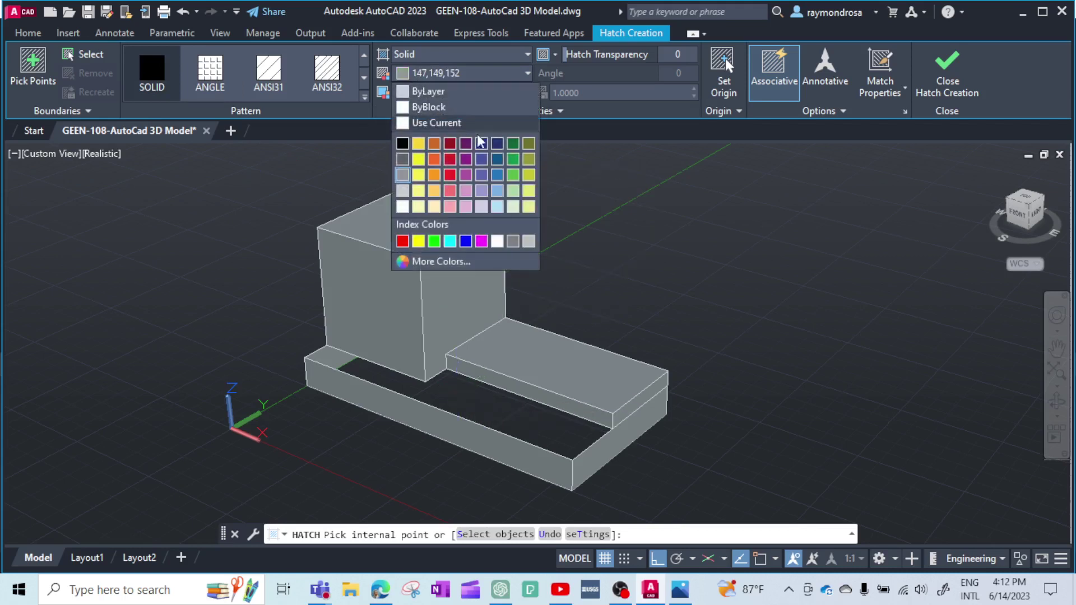
click(513, 159)
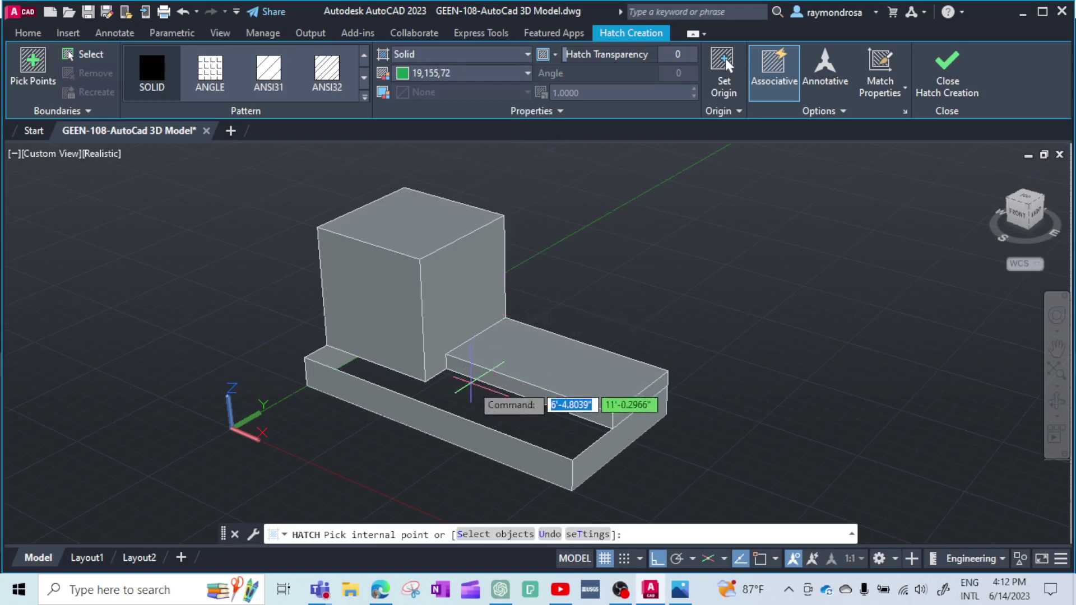
click(461, 404)
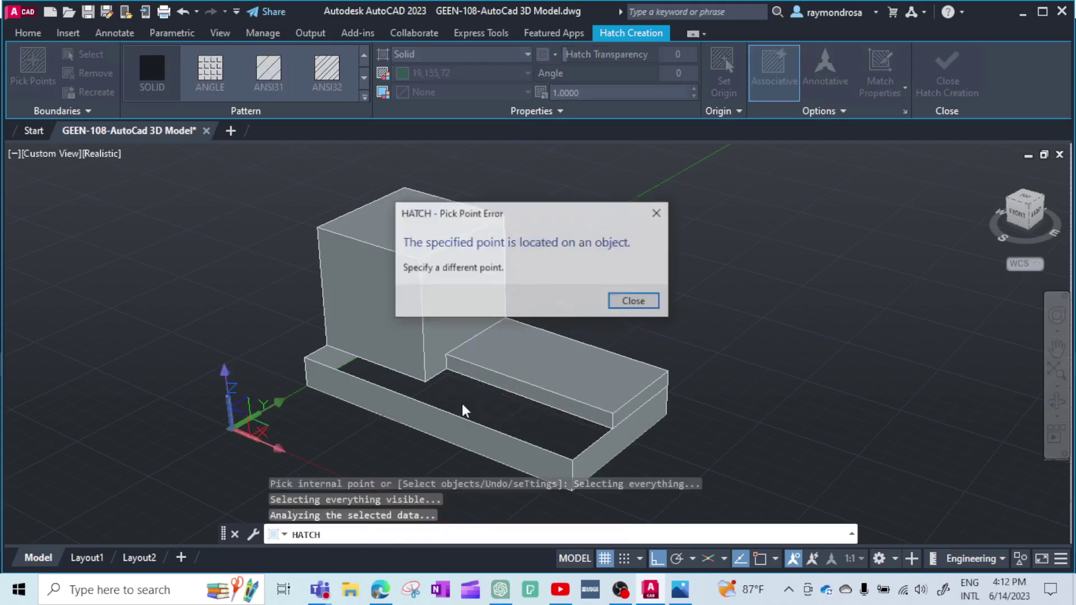
click(634, 301)
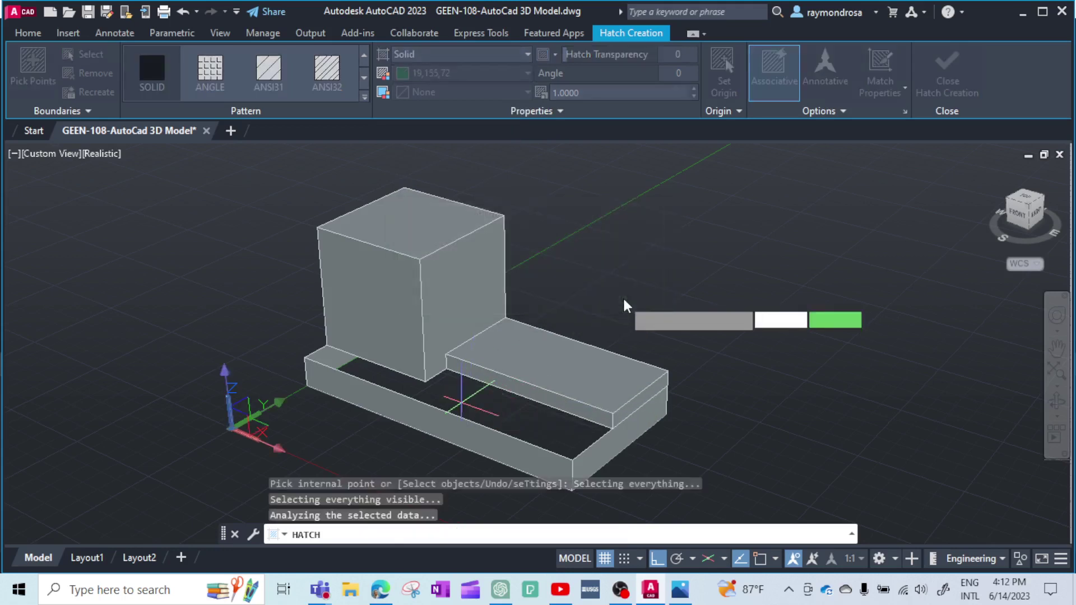
key(Escape)
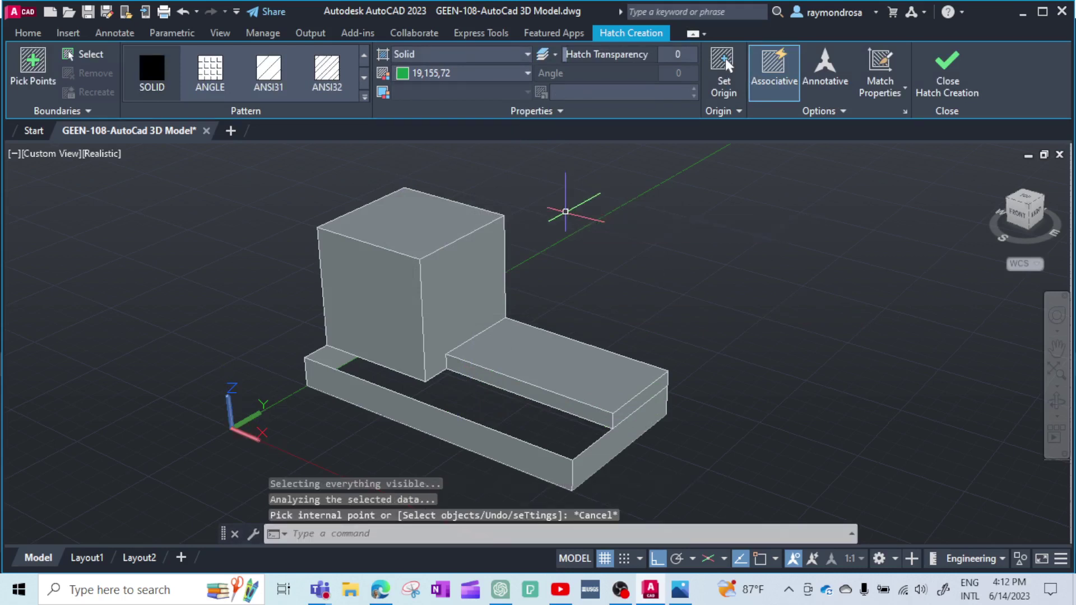
click(896, 557)
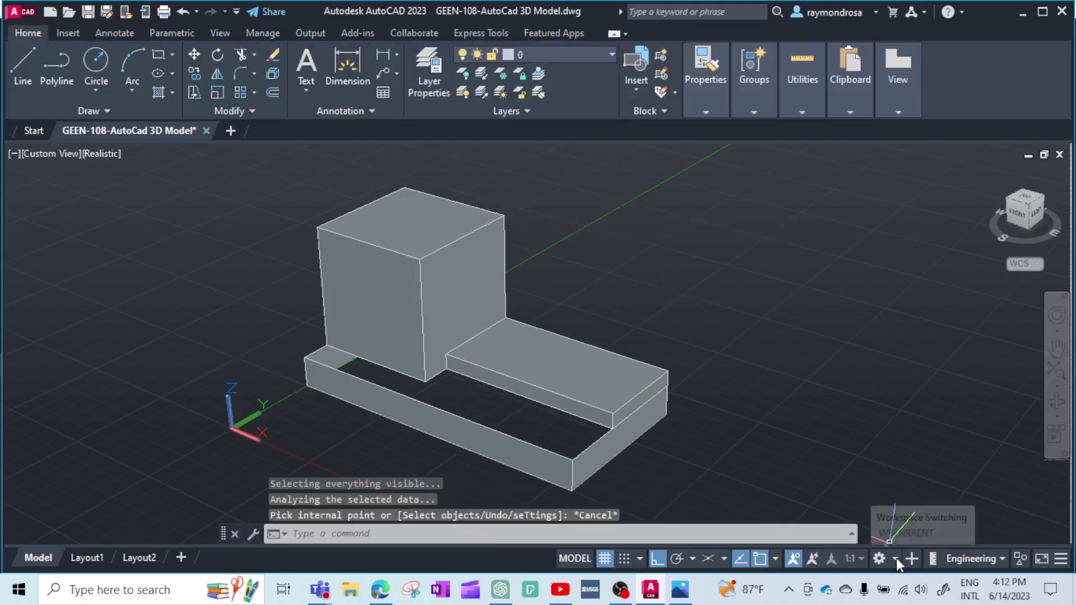
- In 3D Basics, extrude the base's left end face, then undo the too-short result
click(882, 442)
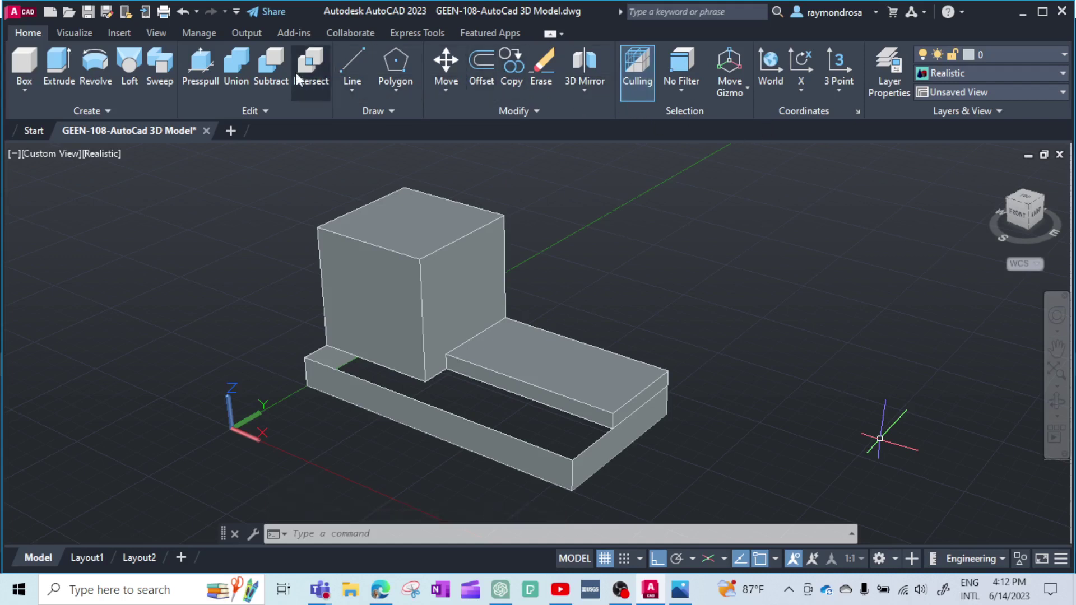
click(52, 75)
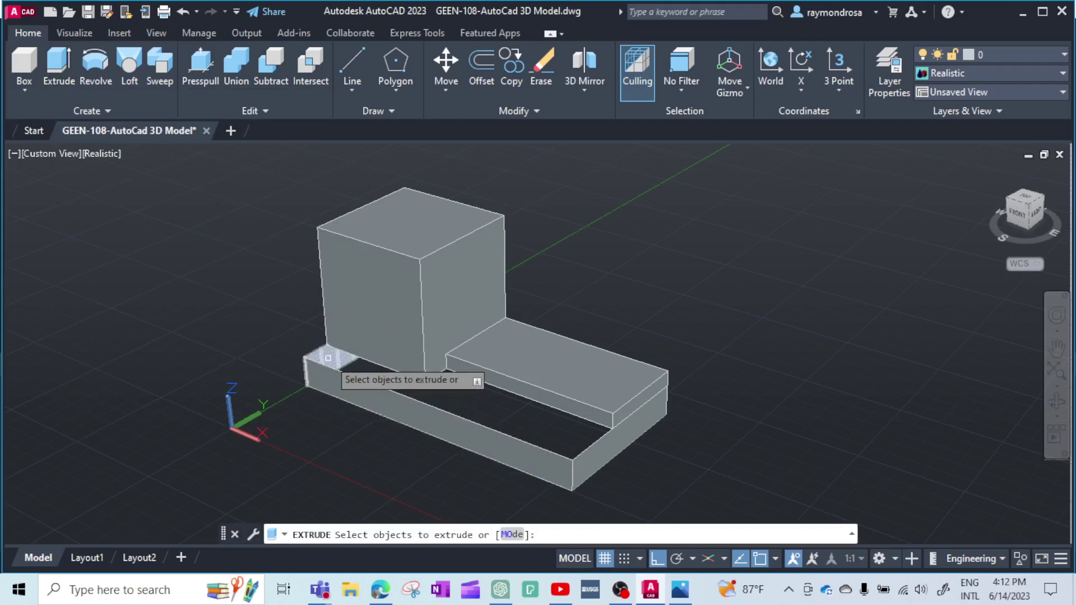
click(327, 358)
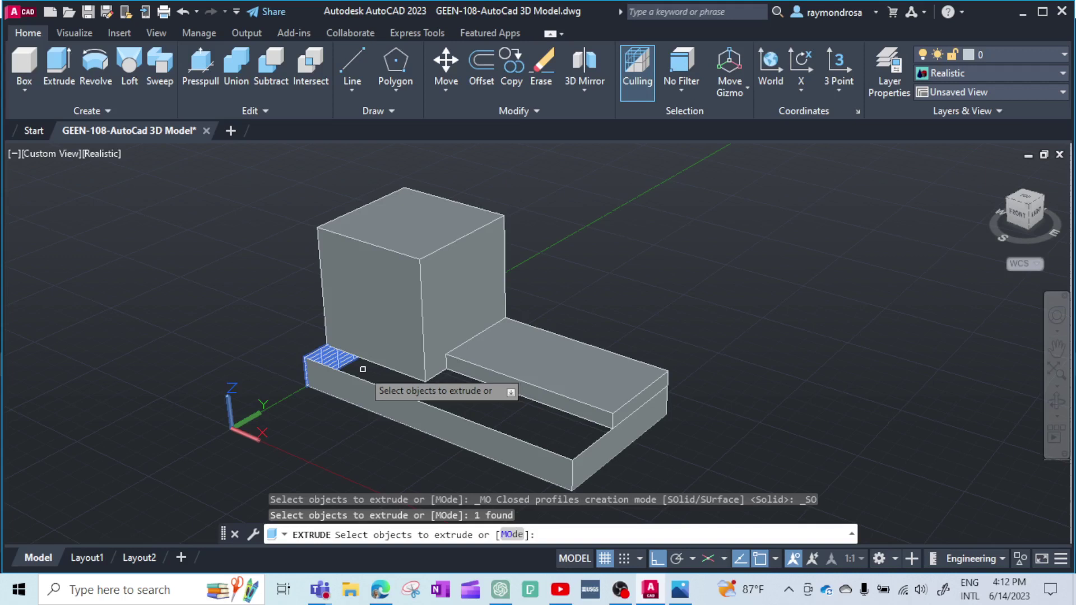
key(Escape)
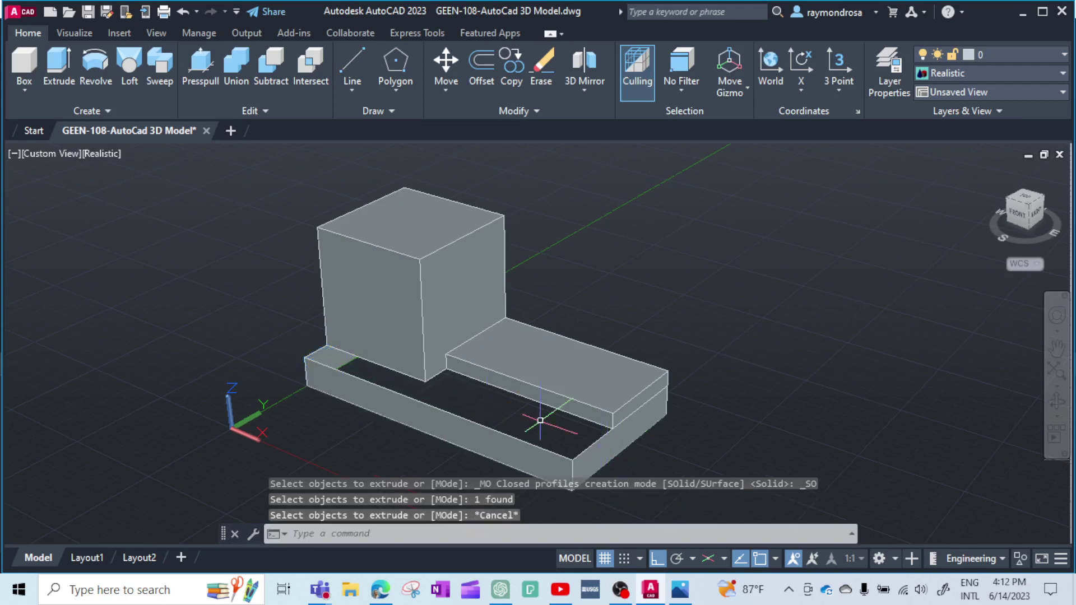
click(56, 67)
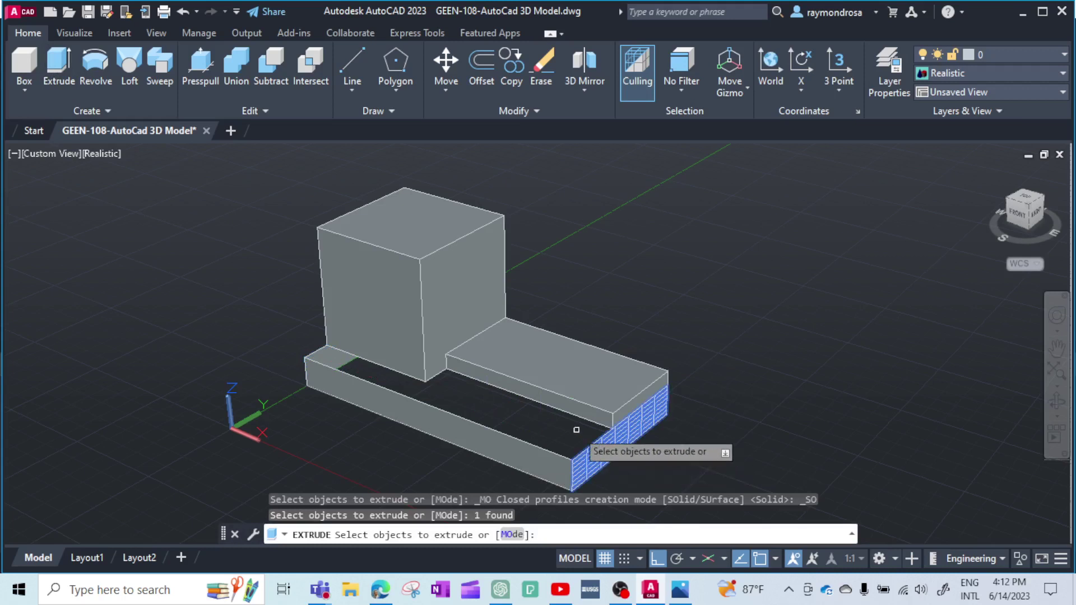
key(Return)
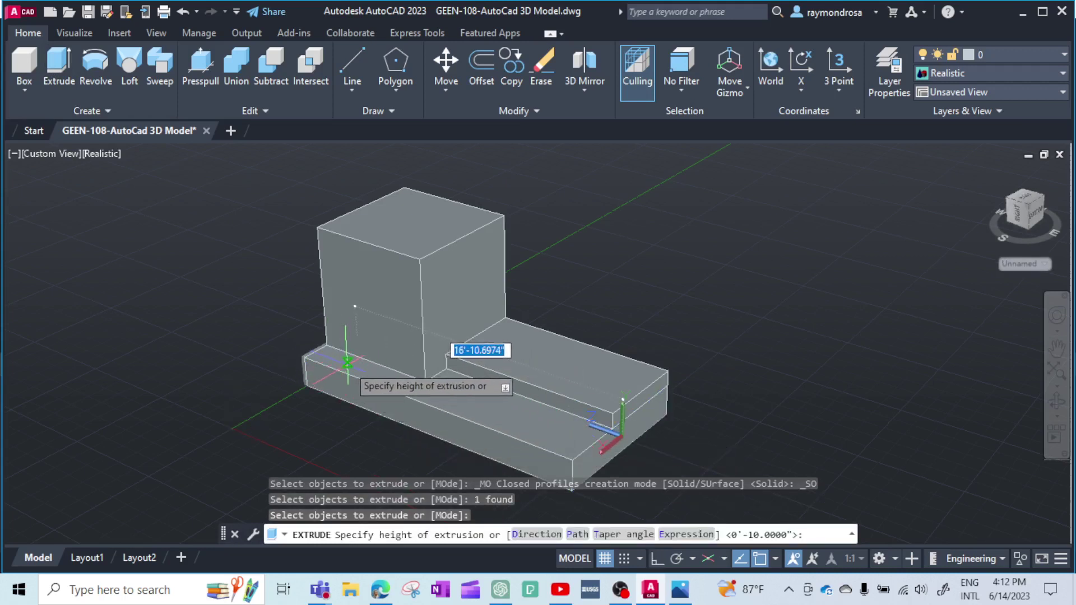
key(Return)
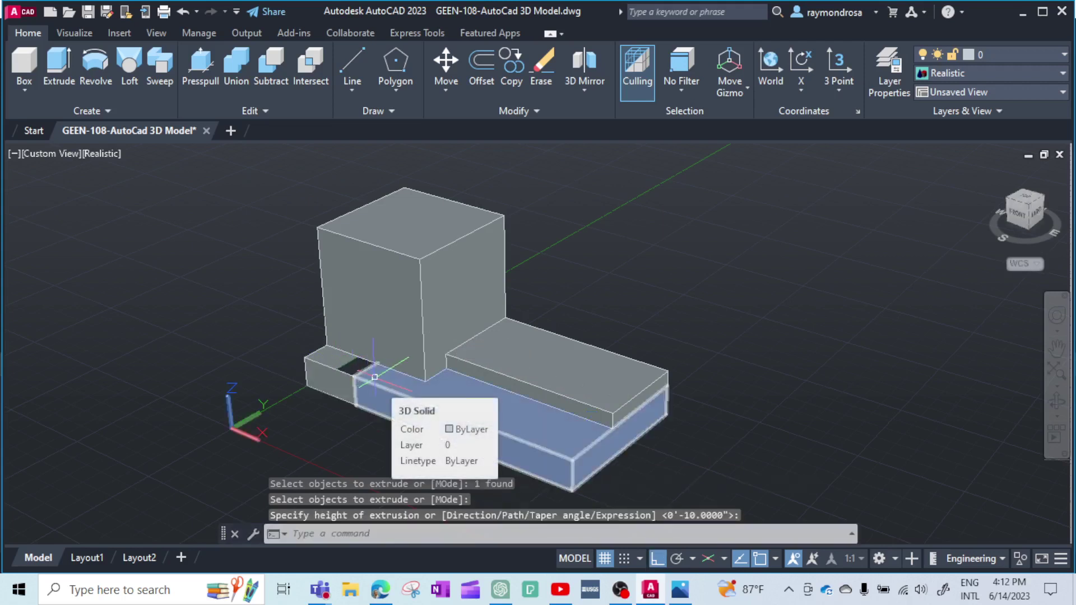
click(182, 12)
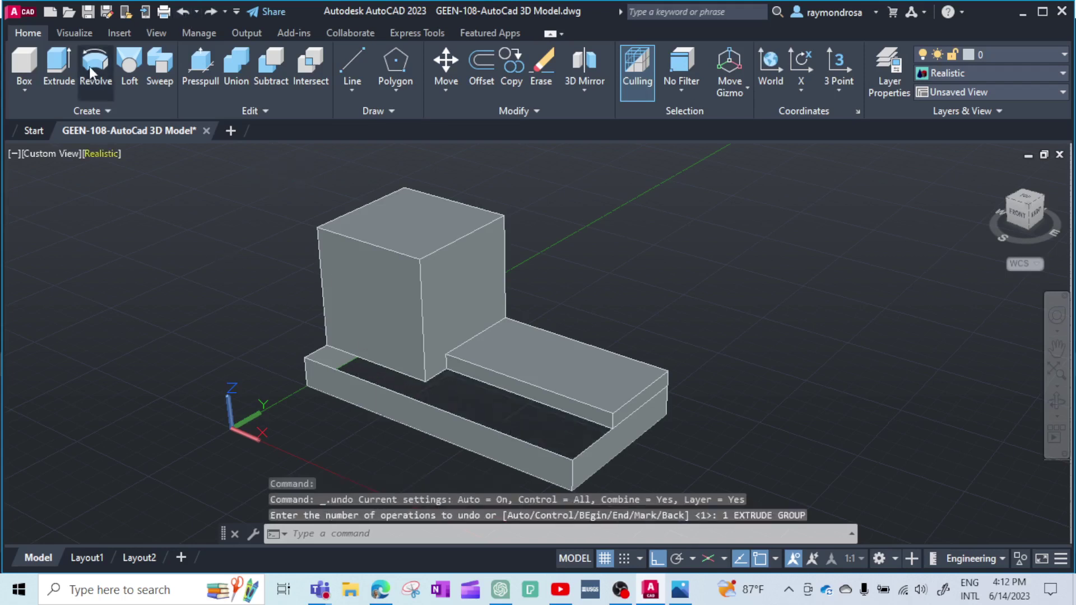
- Re-extrude the base's end face across to the far side of the gap
click(60, 66)
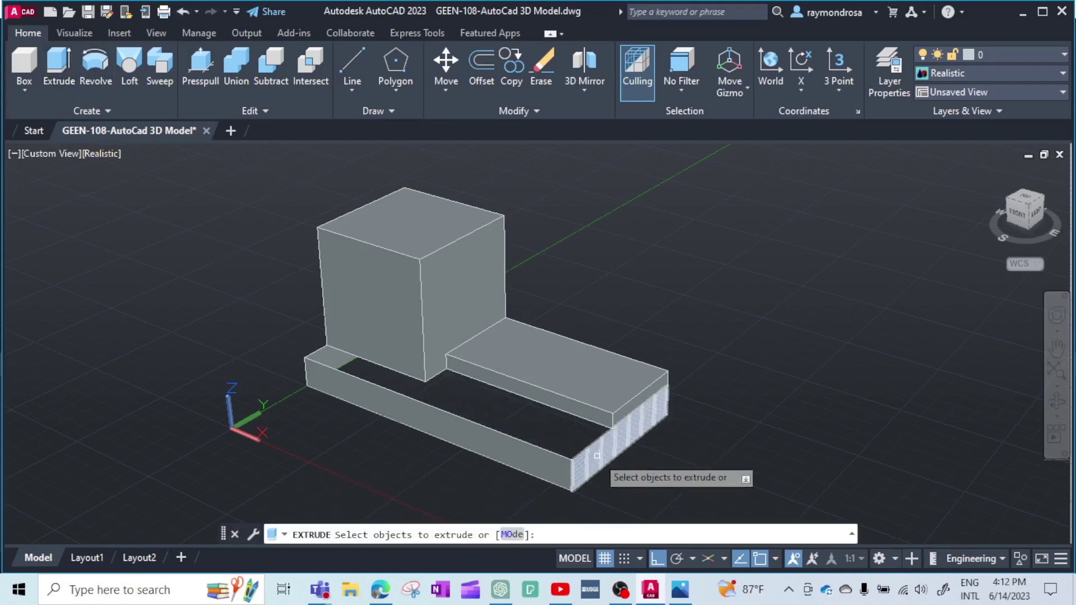
click(586, 450)
key(Return)
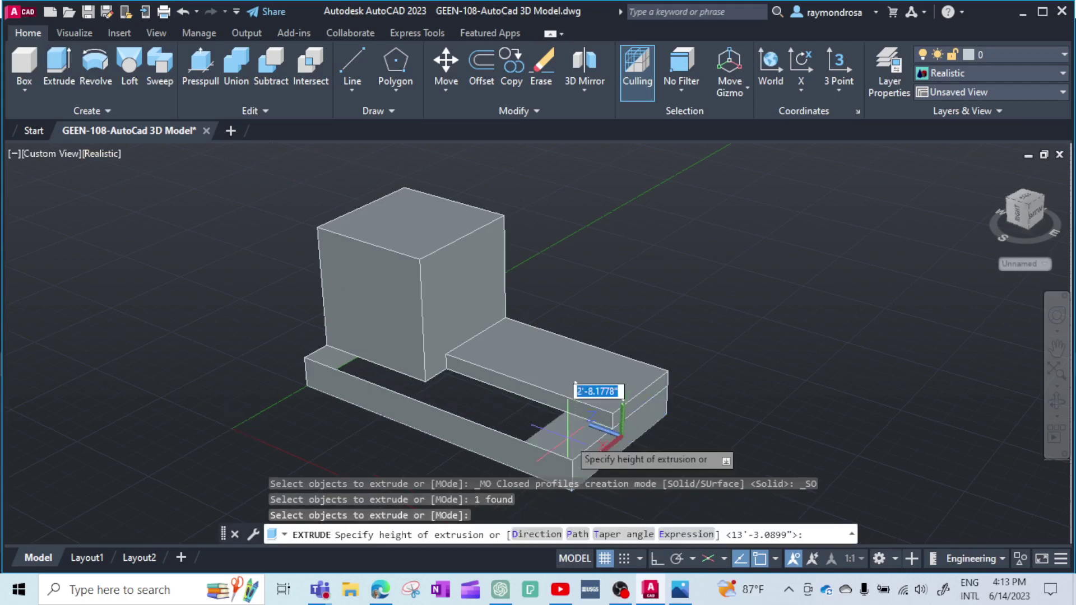
click(306, 372)
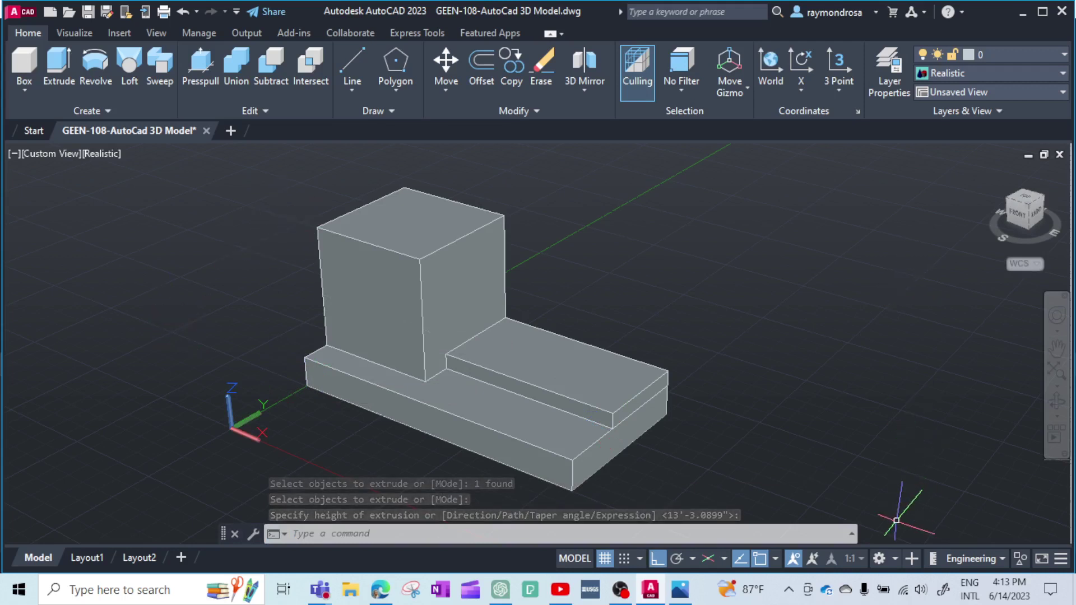
click(892, 557)
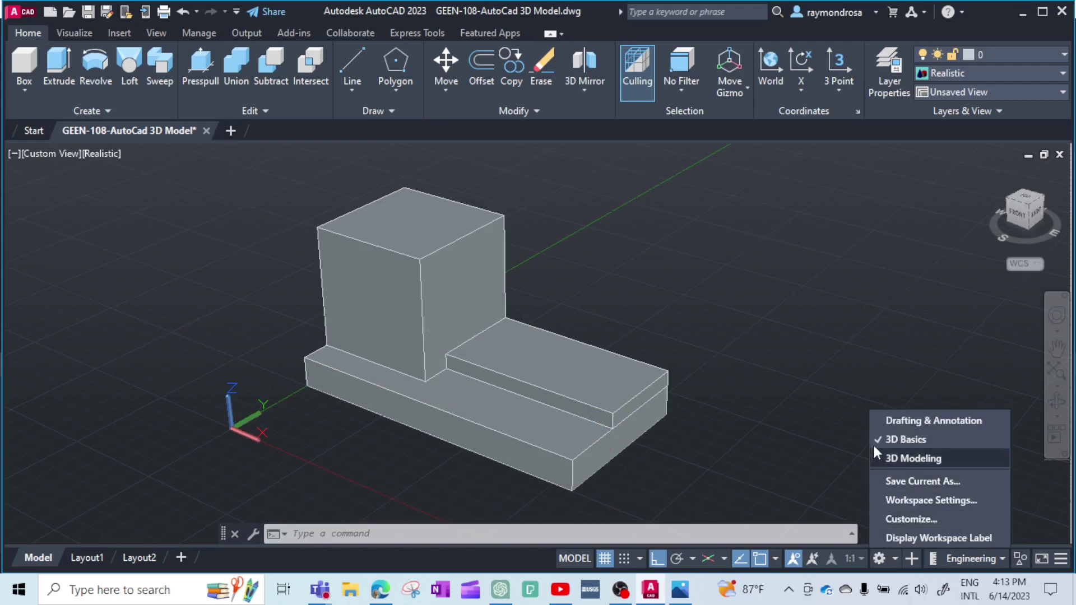
click(879, 421)
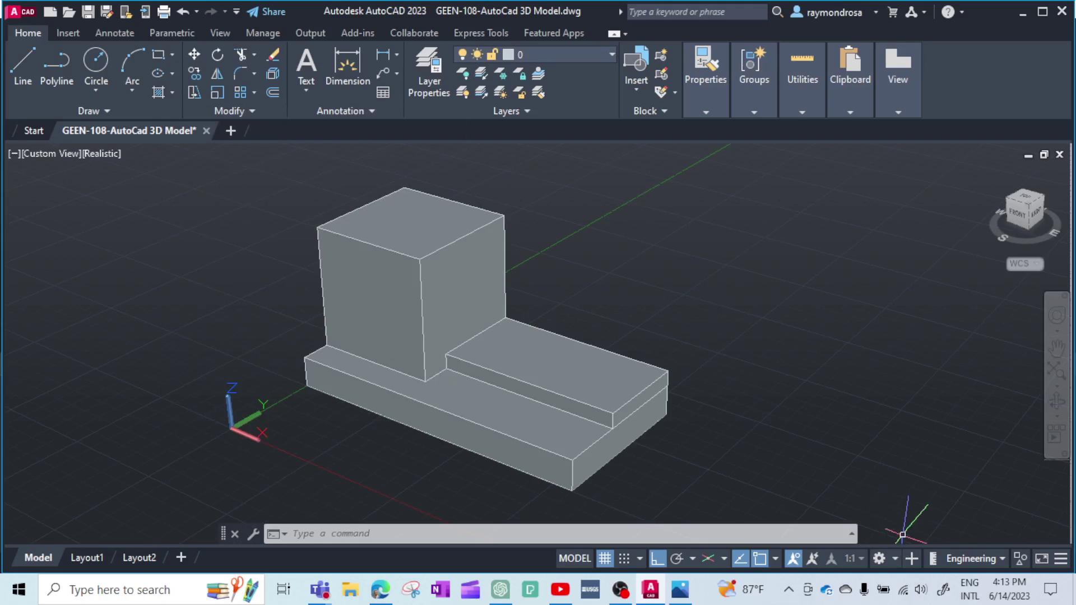
click(893, 560)
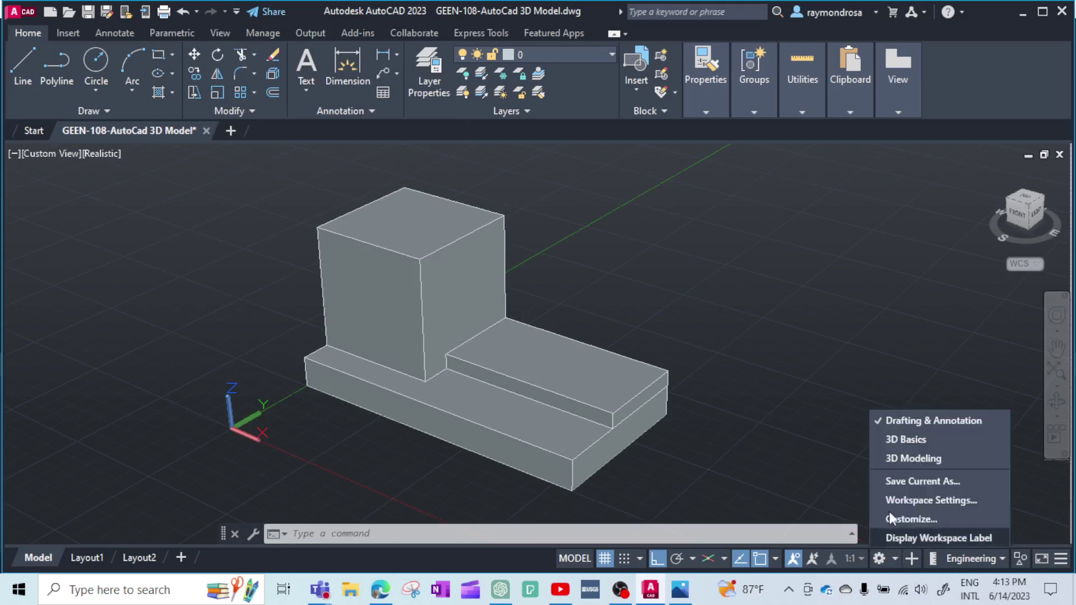
click(878, 438)
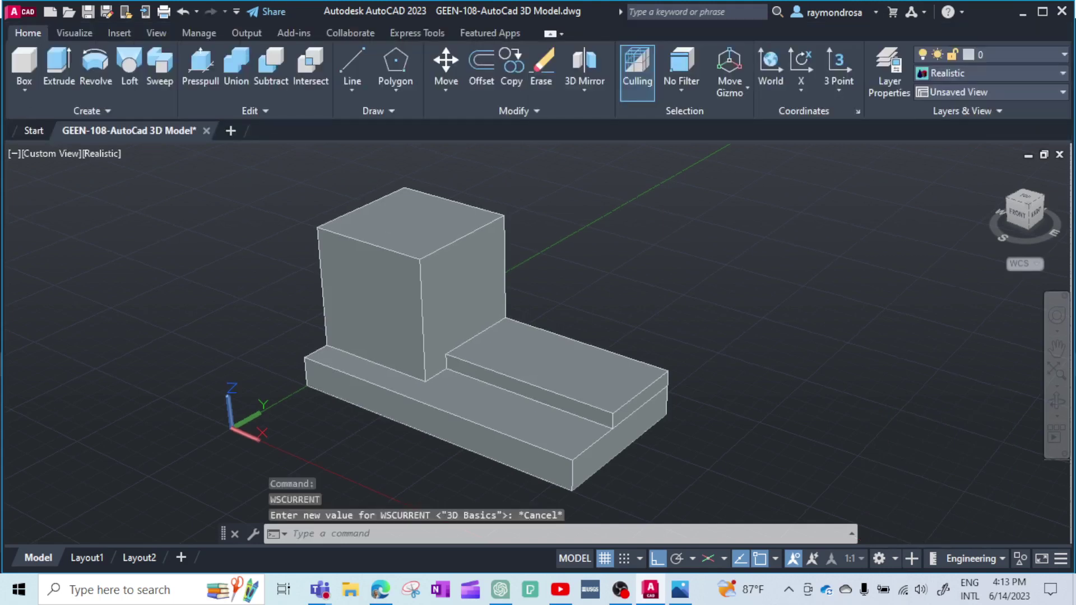
click(599, 418)
key(Escape)
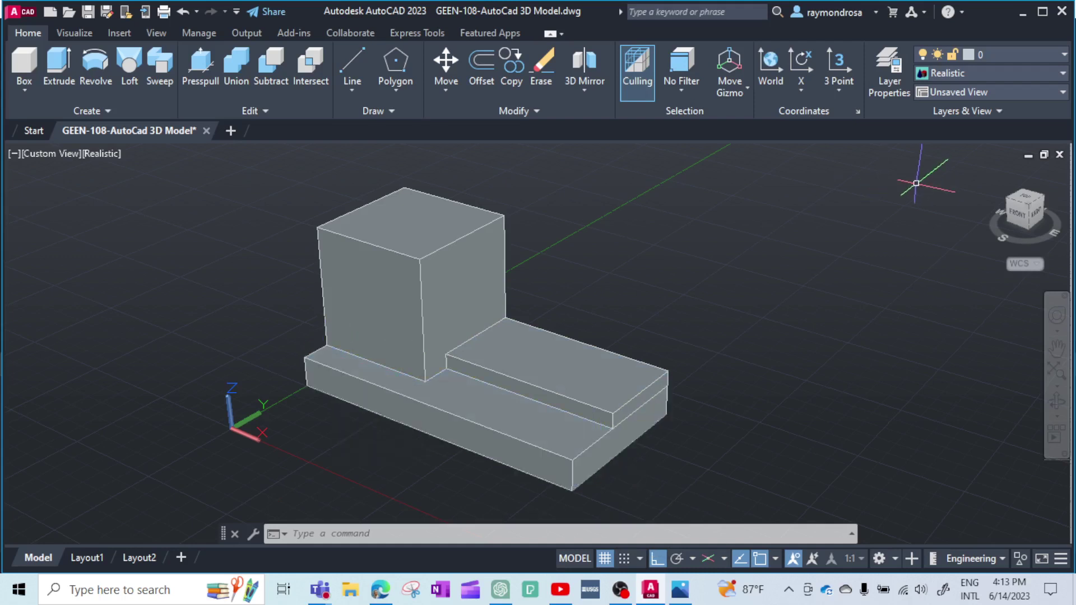
key(Escape)
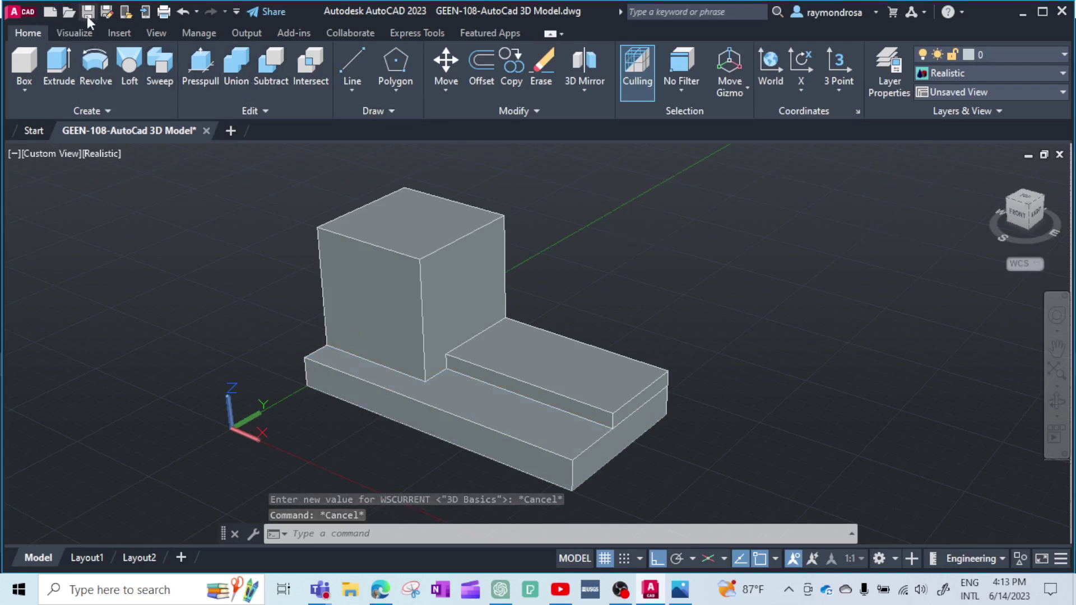
- Save the drawing and orbit the view to inspect the finished solid model
click(88, 17)
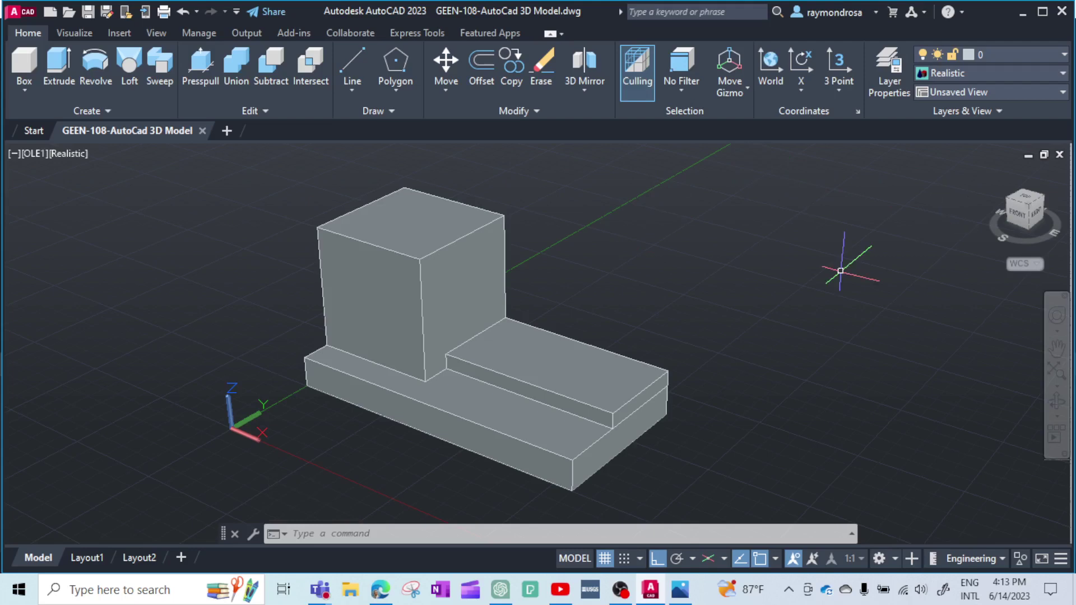
click(1057, 400)
mouse_move(1013, 399)
mouse_down()
mouse_move(938, 338)
mouse_move(907, 357)
mouse_move(731, 358)
mouse_move(719, 326)
mouse_move(733, 291)
mouse_move(636, 360)
mouse_move(262, 336)
mouse_move(500, 400)
mouse_move(736, 331)
mouse_move(908, 327)
mouse_move(583, 375)
mouse_move(616, 399)
mouse_move(605, 392)
mouse_up()
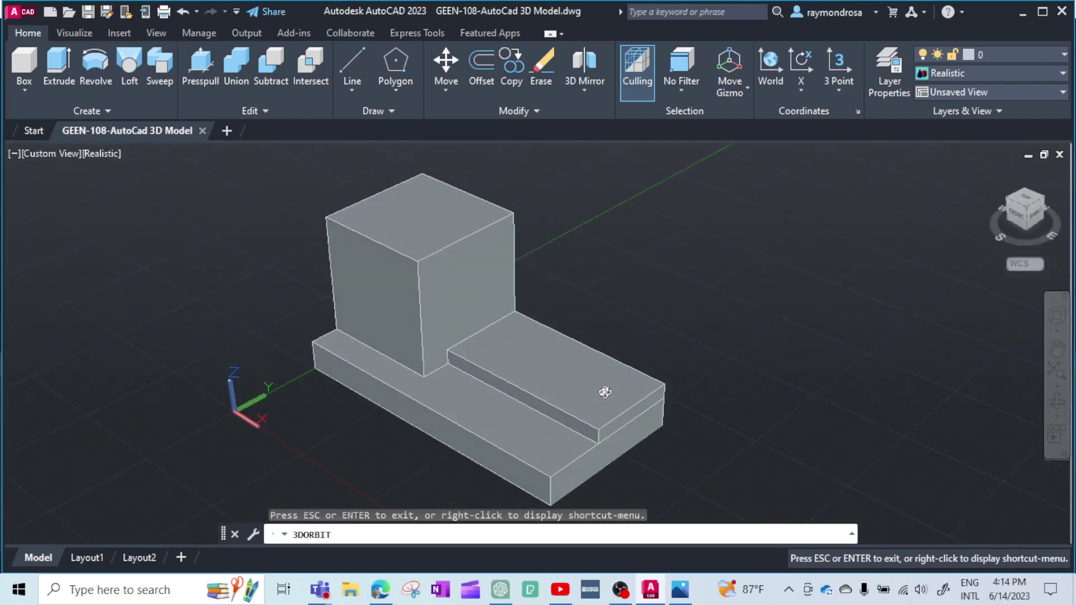
- Switch from AutoCAD to the OBS Studio window via its taskbar icon
click(620, 590)
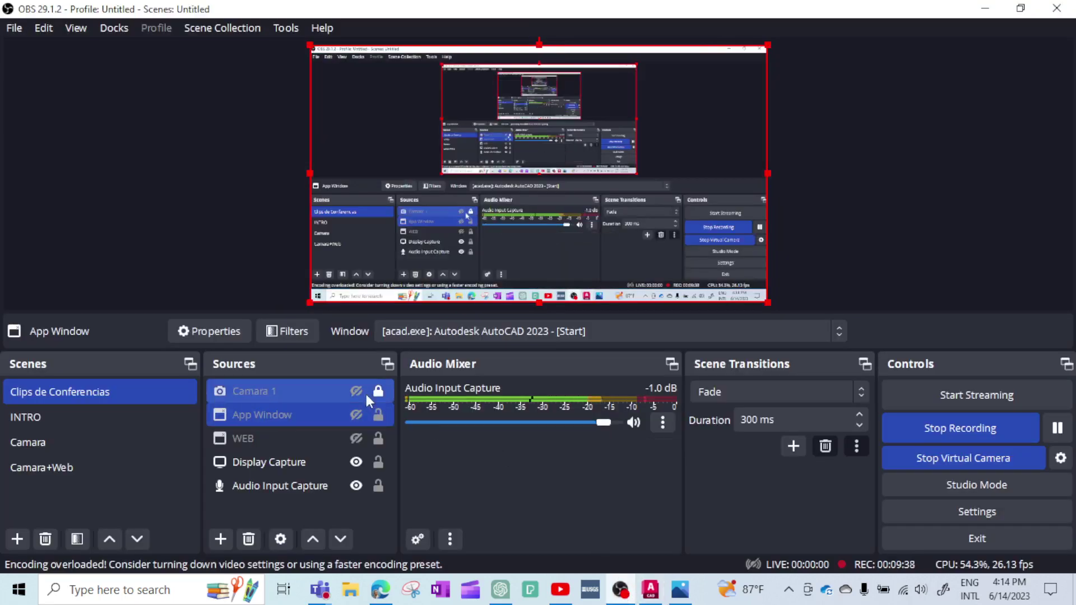